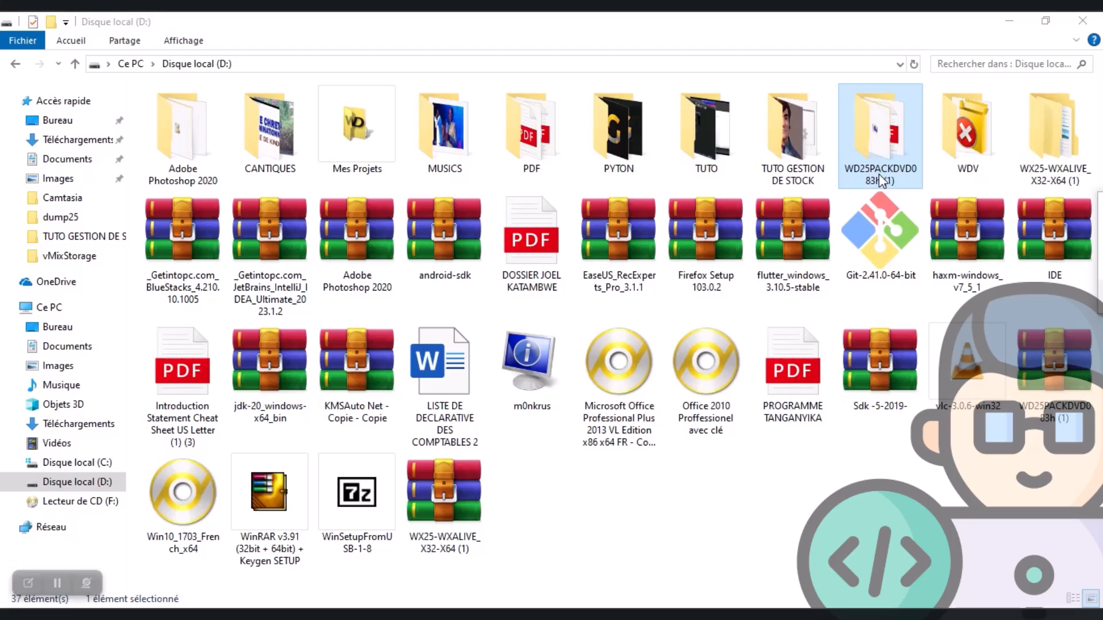
# Open the Serveur HFSQL folder inside WD25PACKDVD083h (1) on Disque local (D:)
pyautogui.click(880, 141)
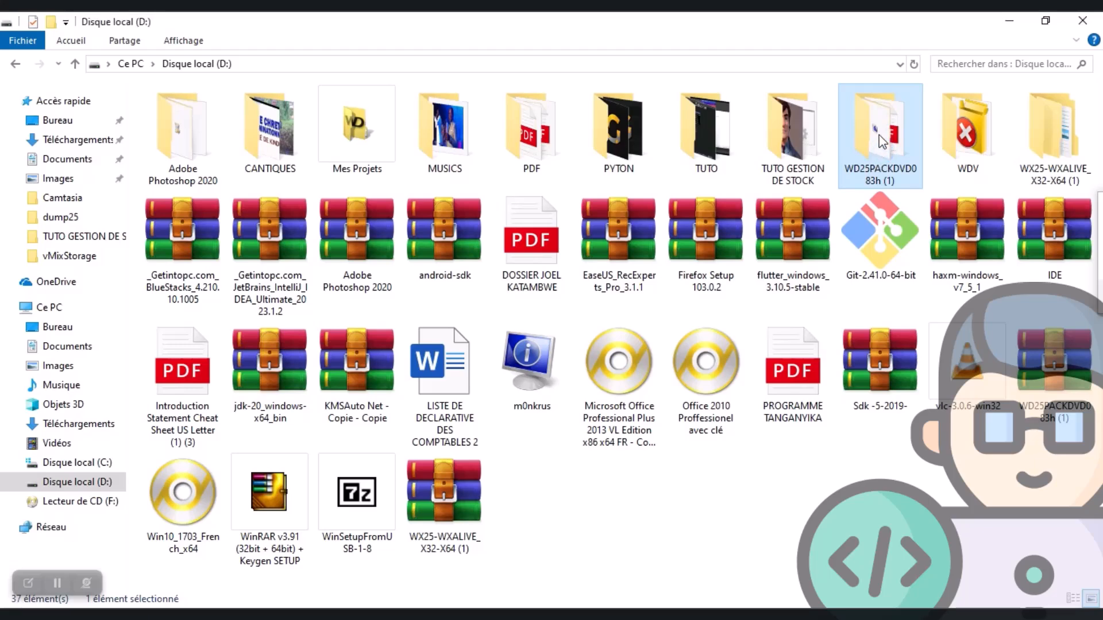
pyautogui.doubleClick(882, 141)
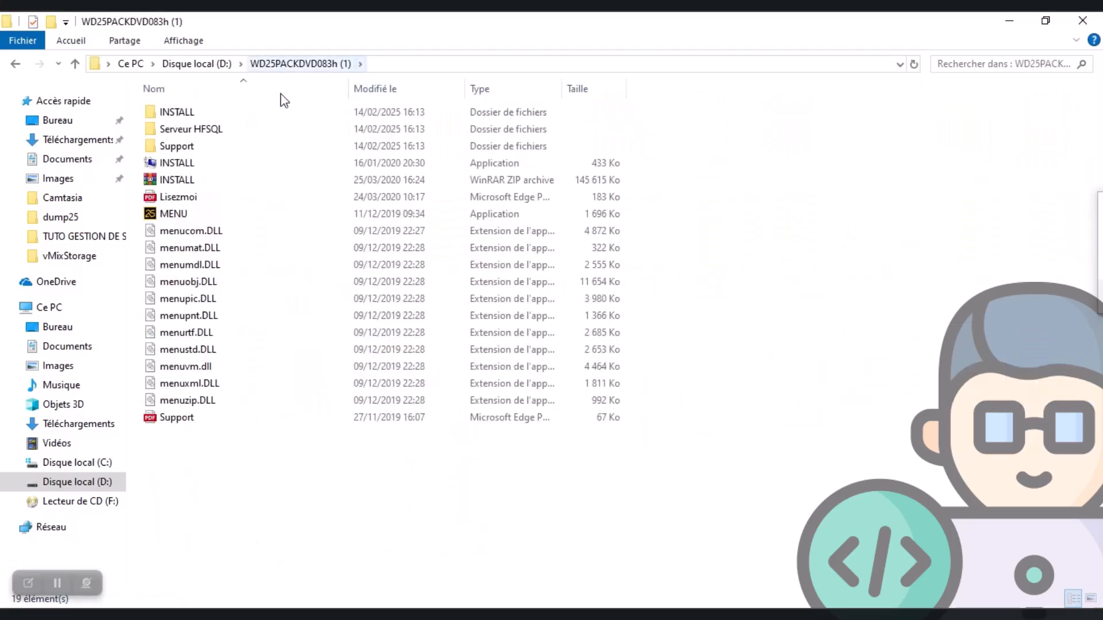
pyautogui.doubleClick(195, 130)
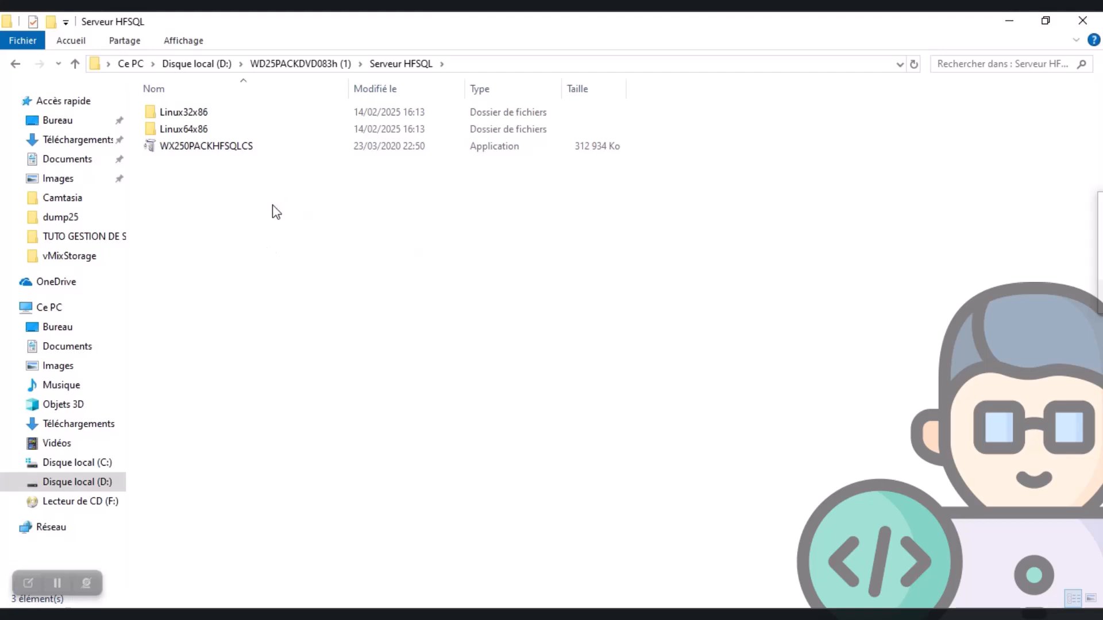
# Launch the WX250PACKHFSQLCS installer
pyautogui.click(187, 152)
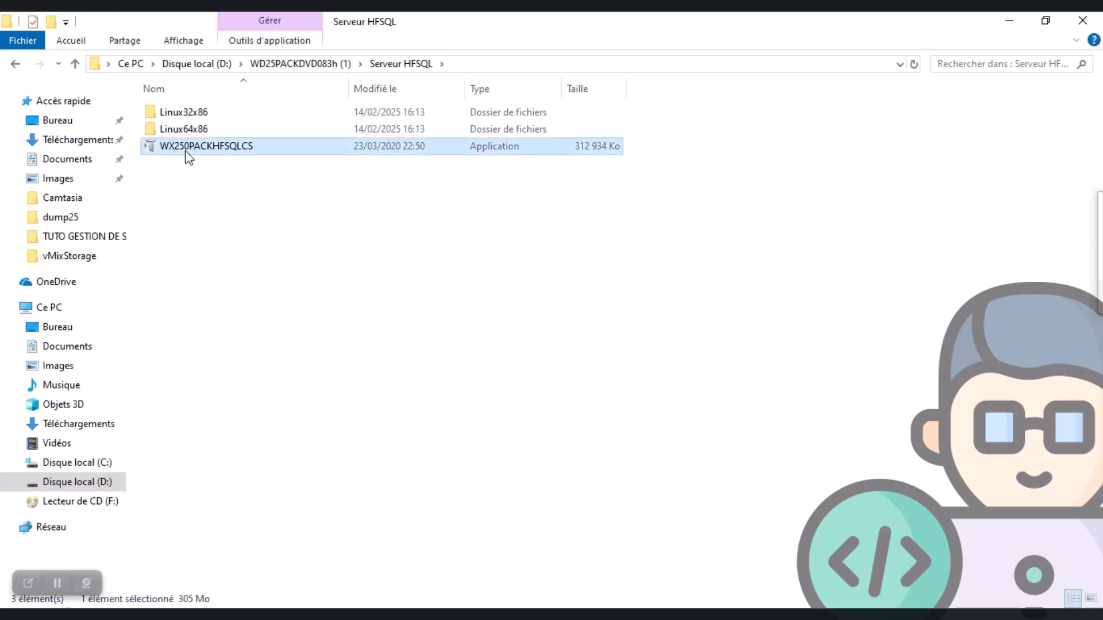
pyautogui.doubleClick(230, 147)
pyautogui.rightClick(231, 150)
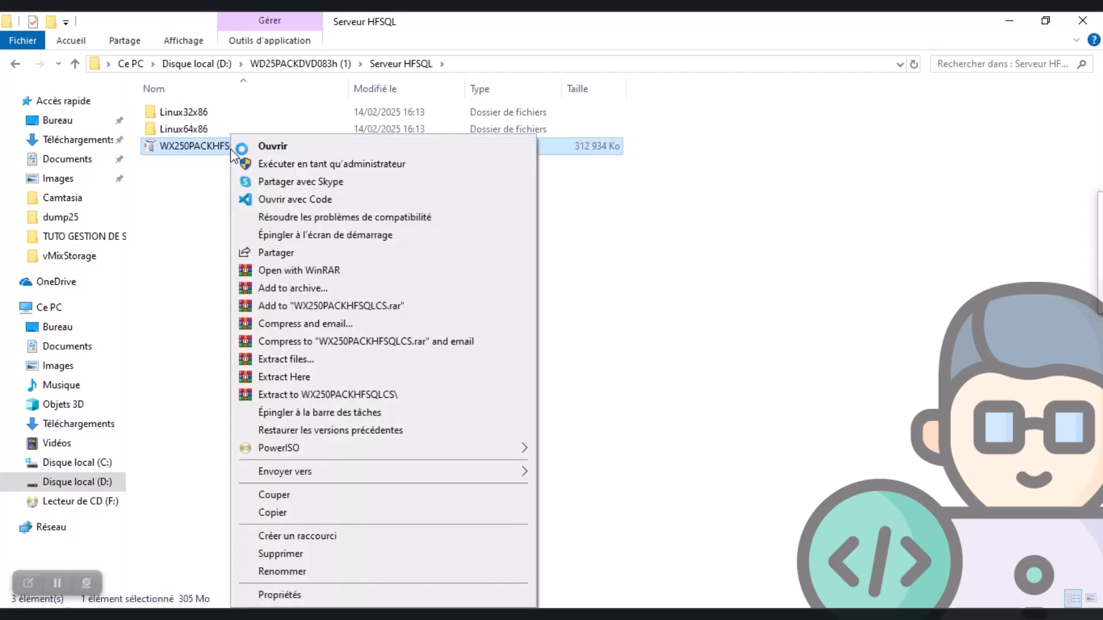
pyautogui.click(280, 148)
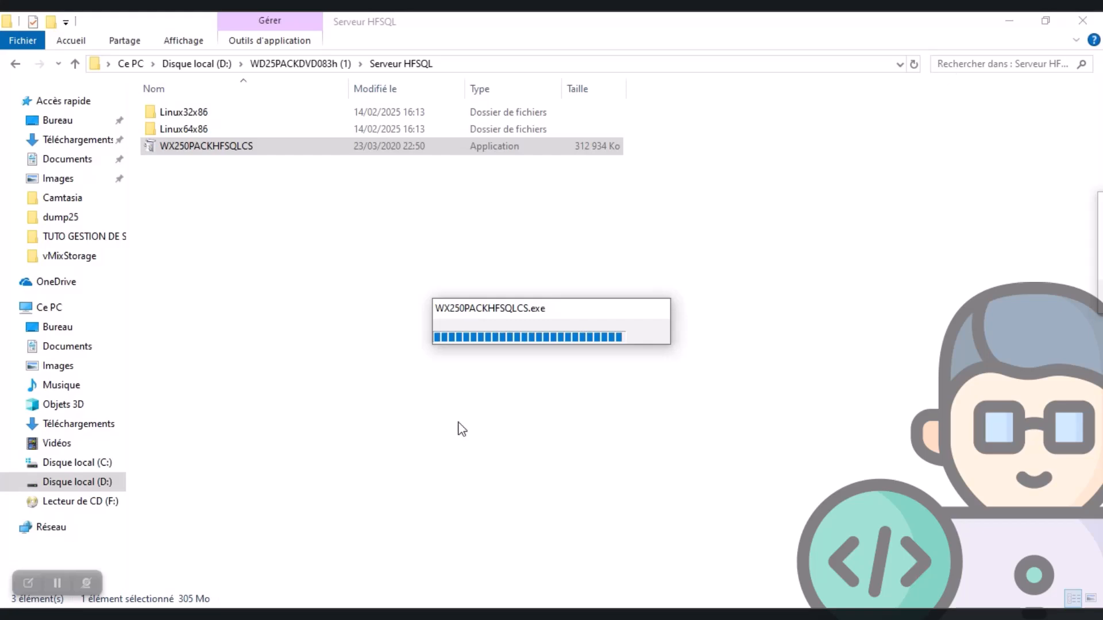
pyautogui.moveTo(428, 286); pyautogui.dragTo(1102, 268)
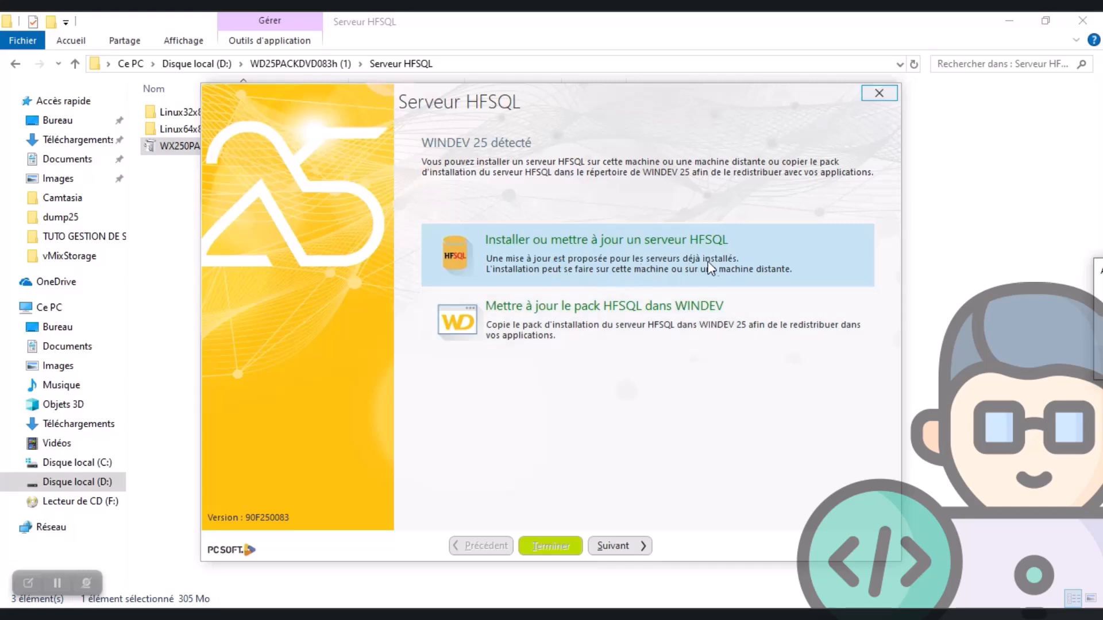
# Accept the licence and choose to update the existing HFSQL server and Control Centre for Windows on this machine
pyautogui.click(624, 546)
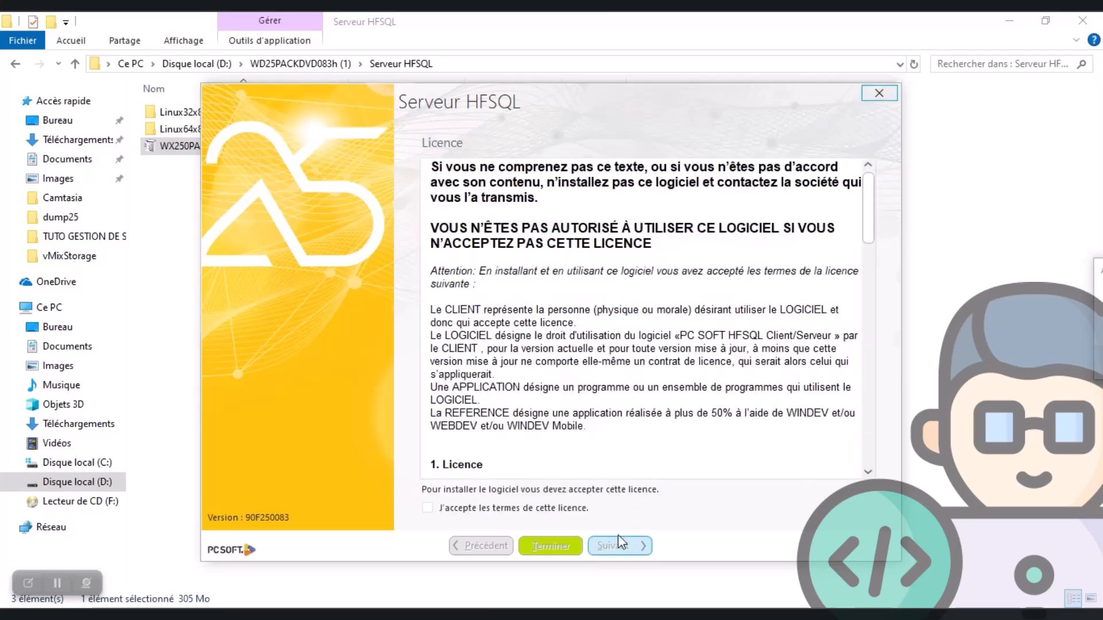
pyautogui.click(430, 510)
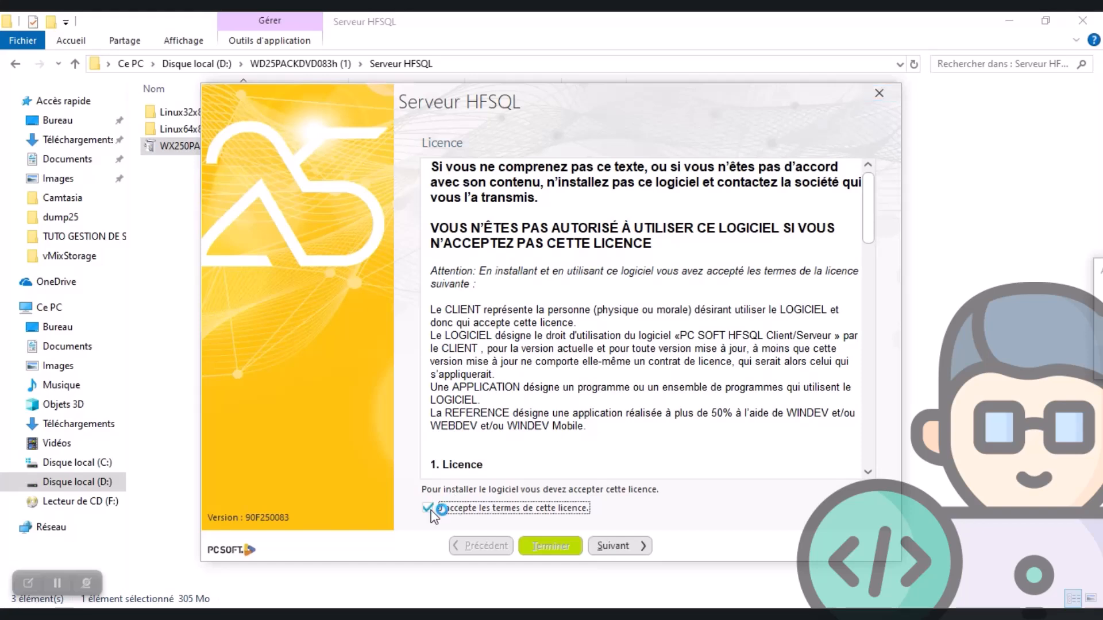
pyautogui.click(630, 546)
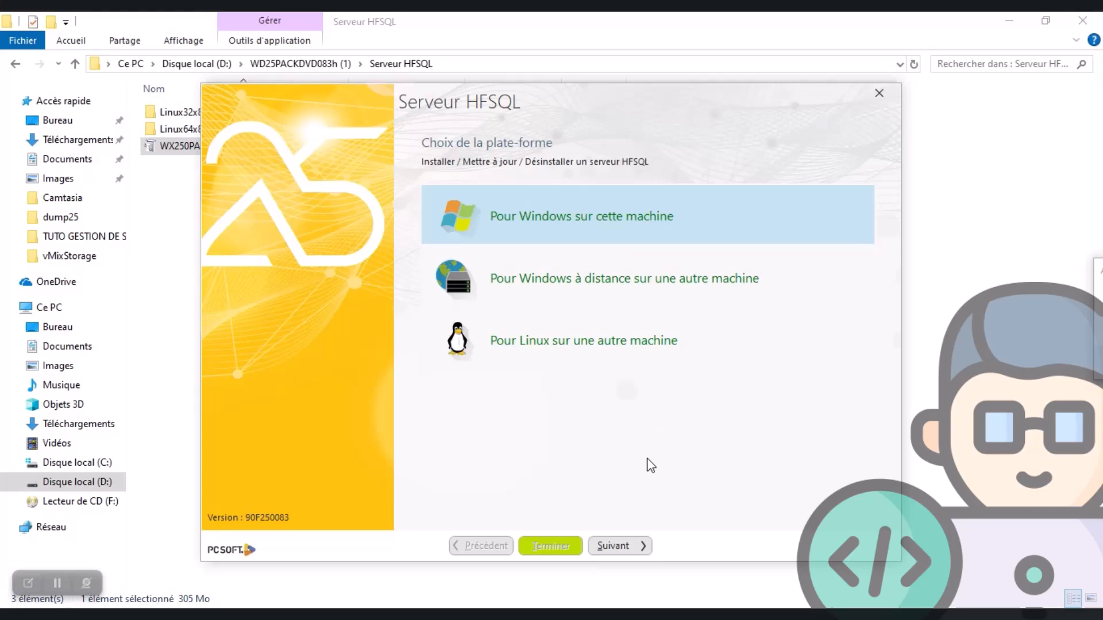
pyautogui.click(616, 546)
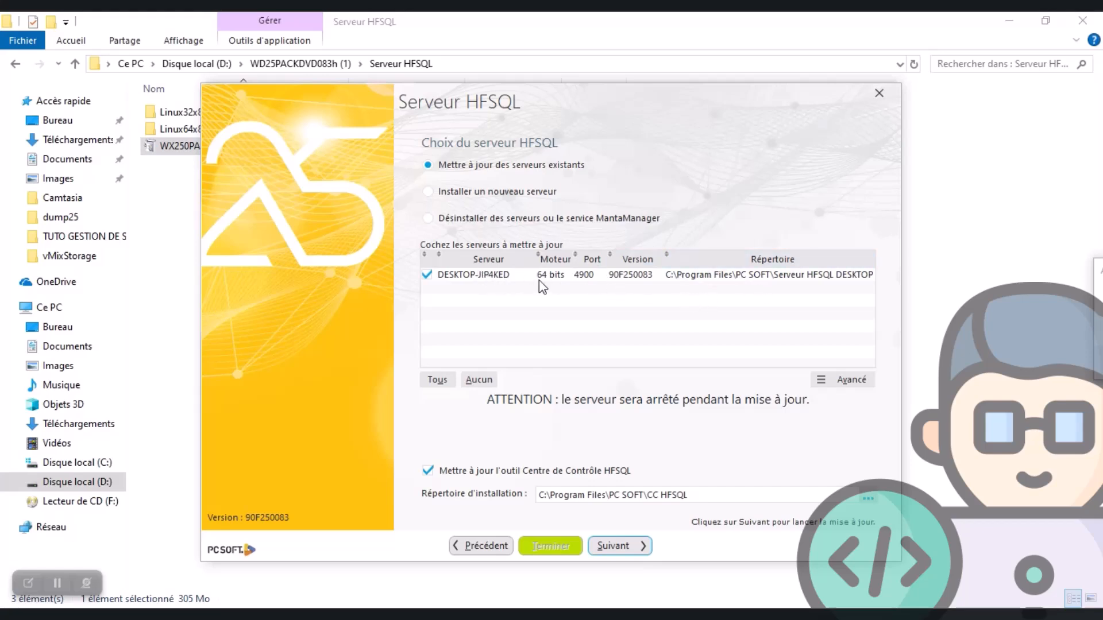
pyautogui.click(601, 548)
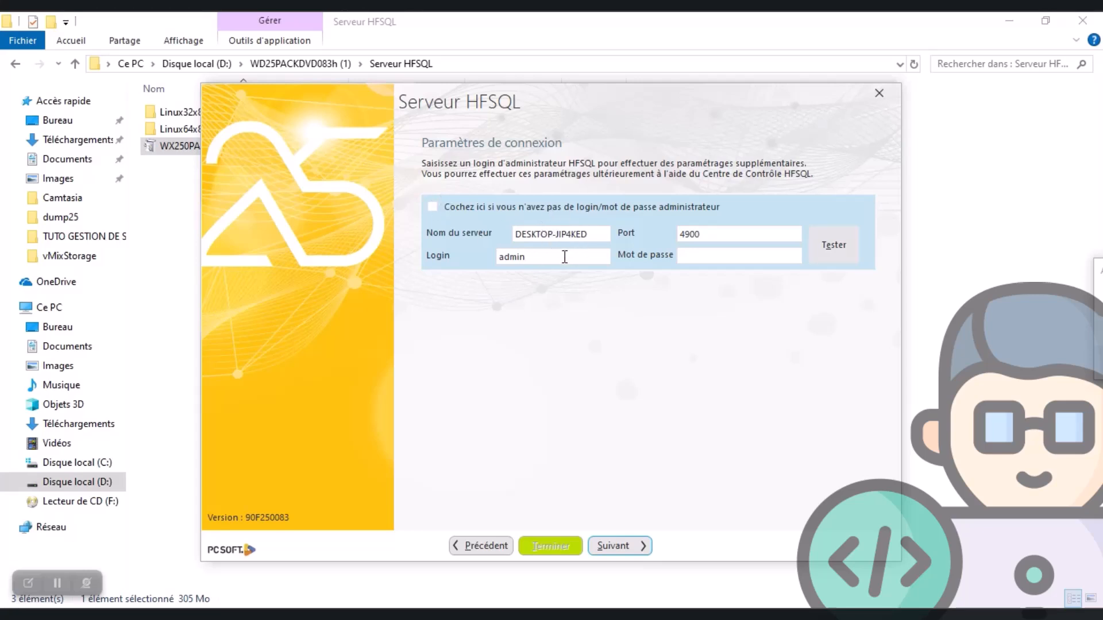
# Enter the HFSQL administrator login and password in the connection parameters and continue
pyautogui.doubleClick(525, 259)
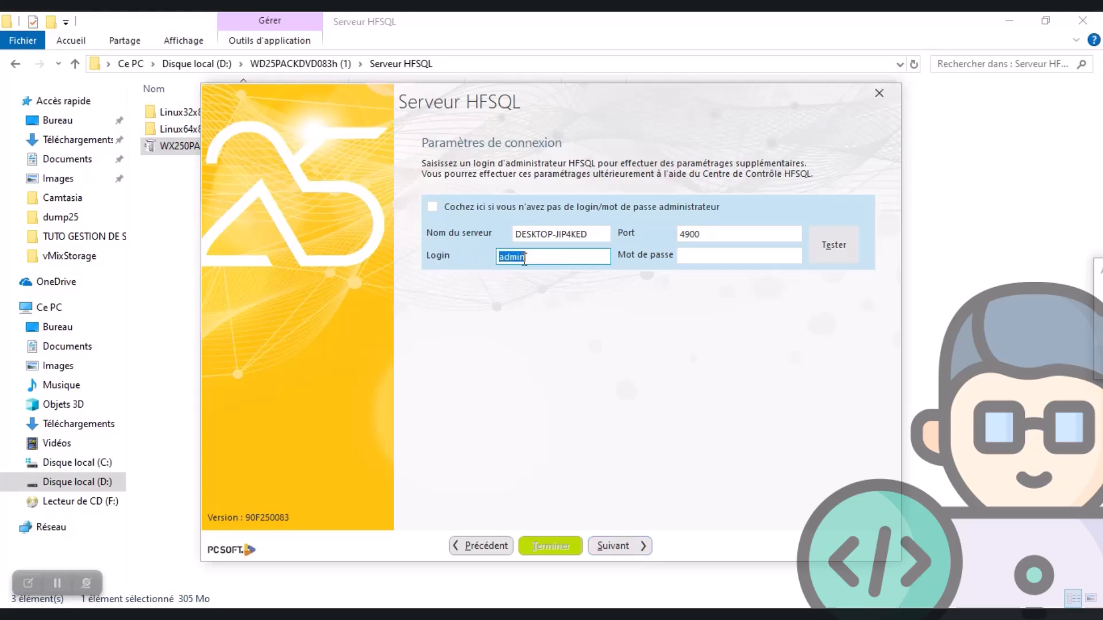
pyautogui.click(740, 262)
pyautogui.write('1234')
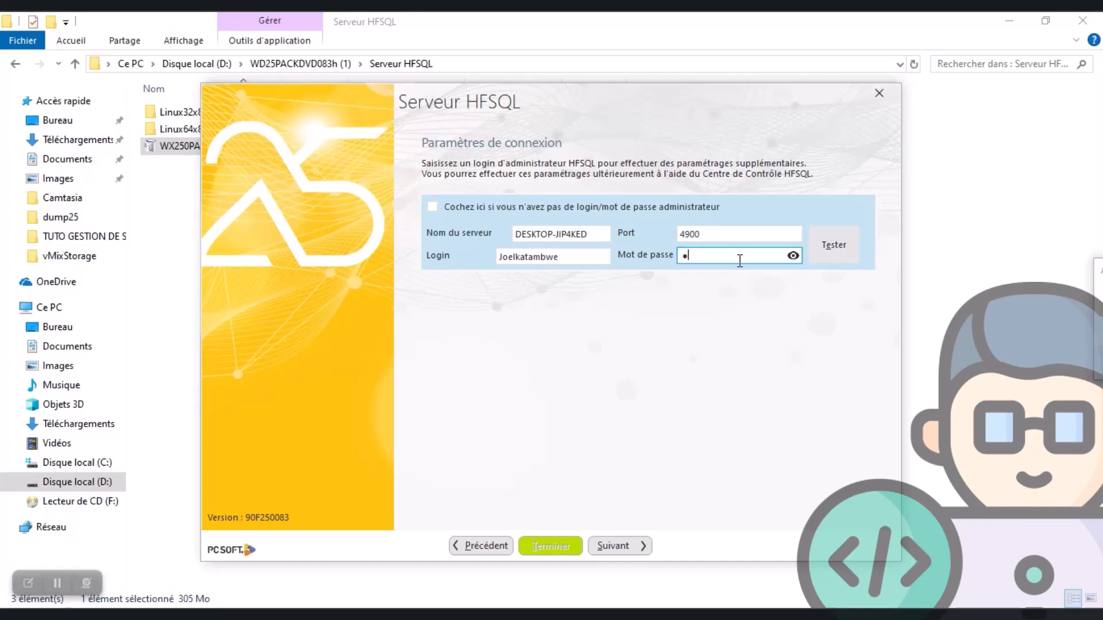
pyautogui.write('56789')
pyautogui.click(611, 548)
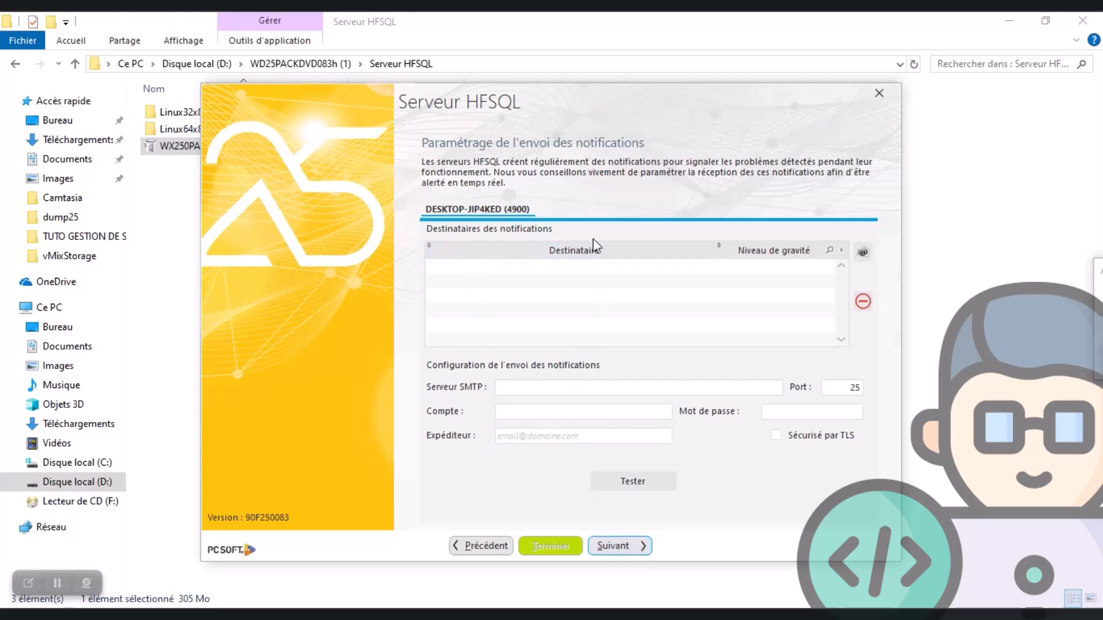
# Postpone the notification recipients and run the server update without Active Directory authentication
pyautogui.click(508, 384)
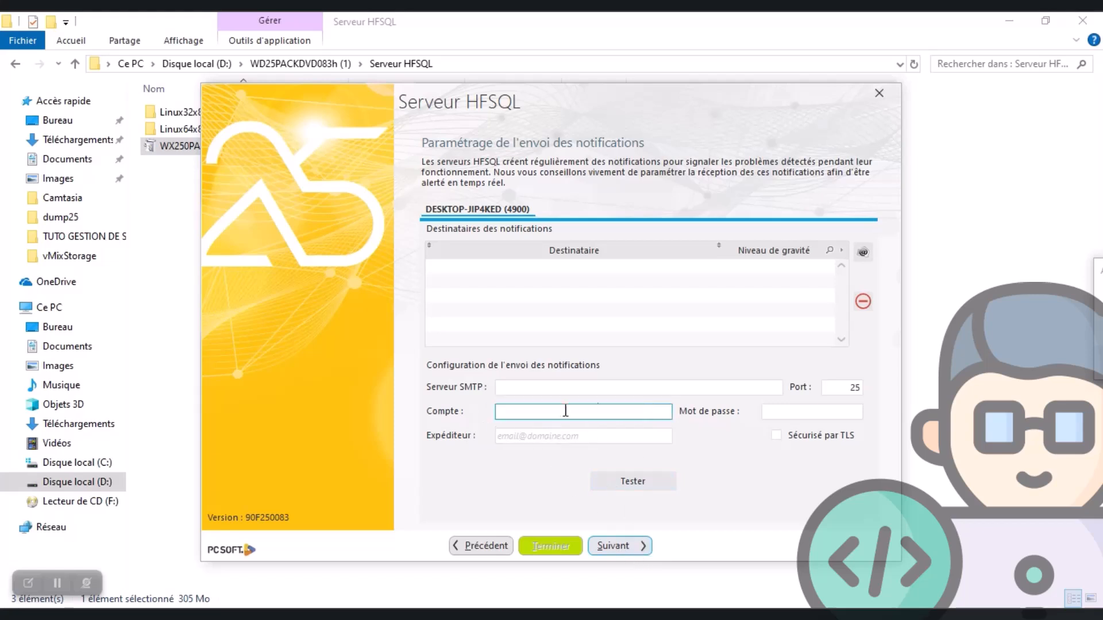
pyautogui.click(620, 546)
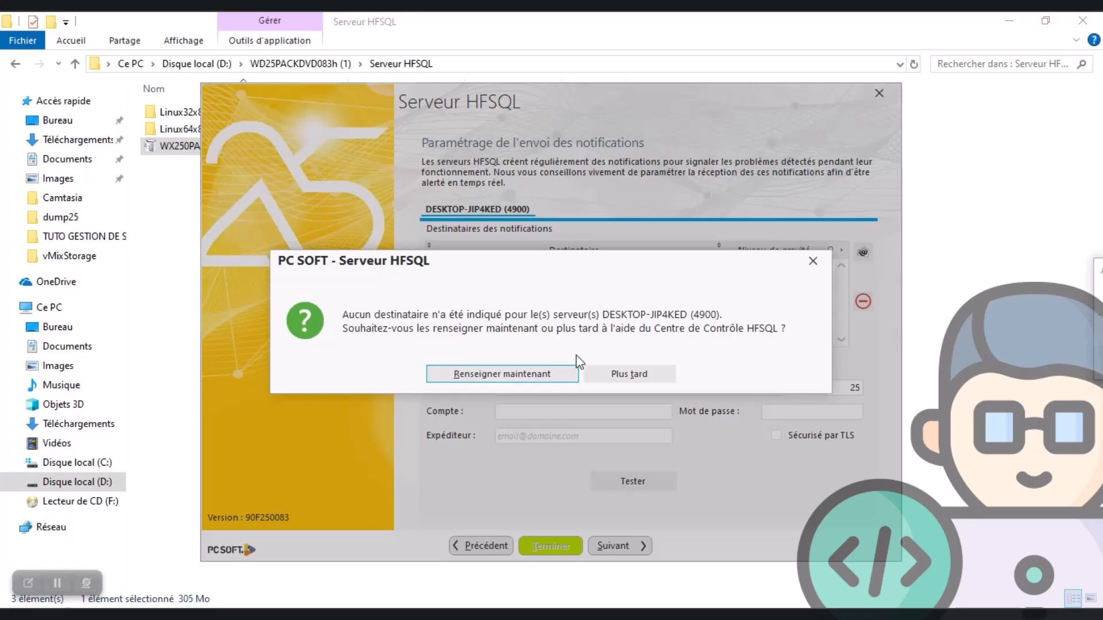
pyautogui.click(634, 377)
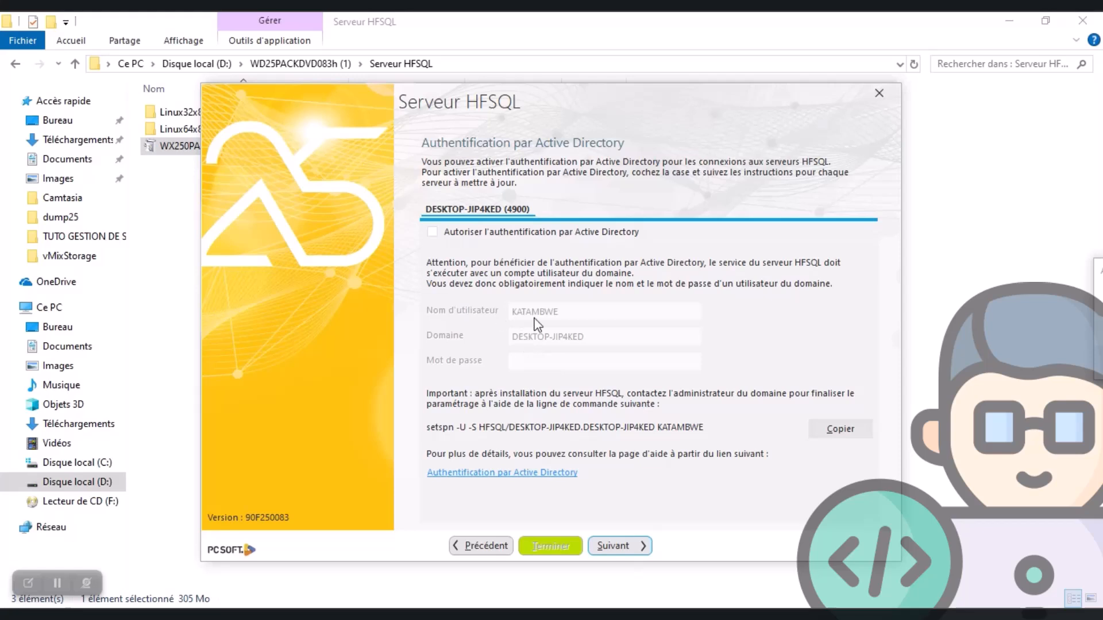
pyautogui.click(621, 546)
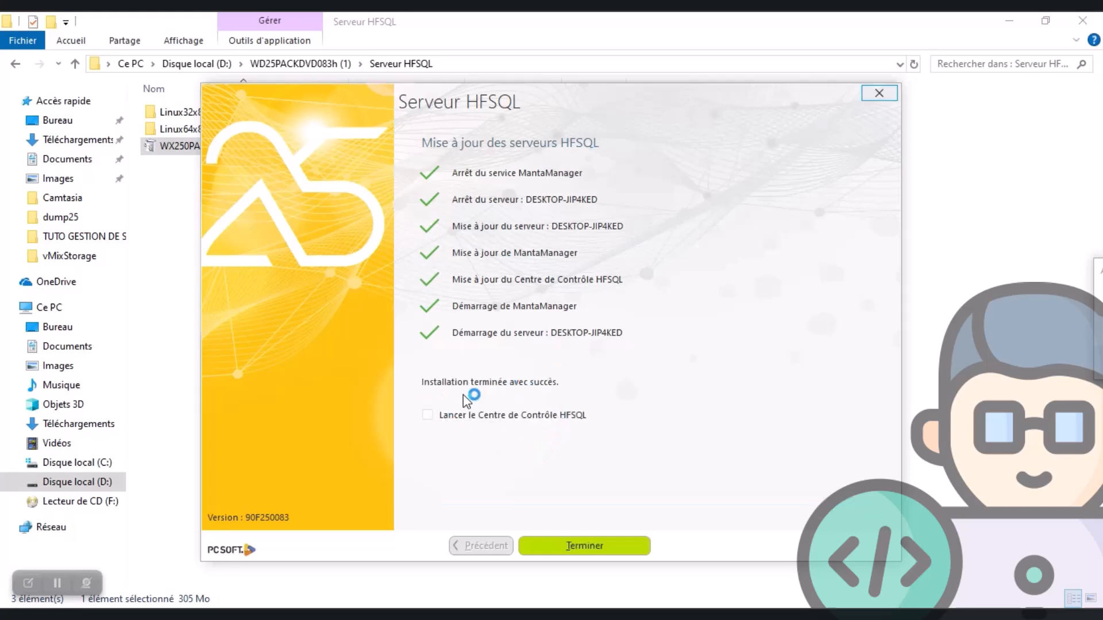
# Finish the installation with the option to launch the Centre de Contrôle HFSQL enabled
pyautogui.click(428, 416)
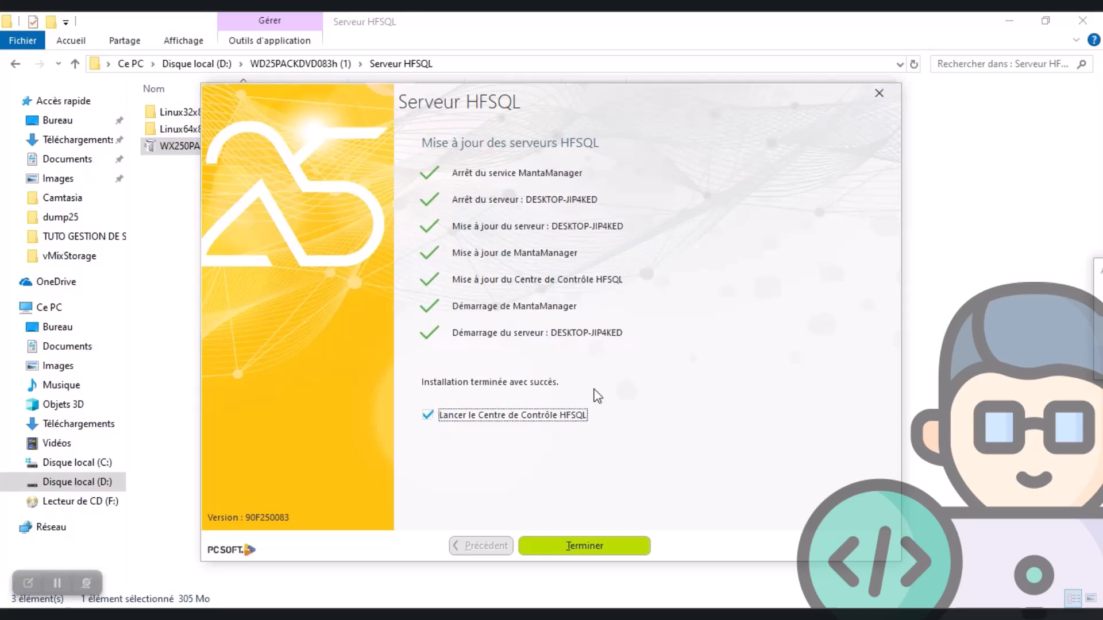
pyautogui.click(592, 549)
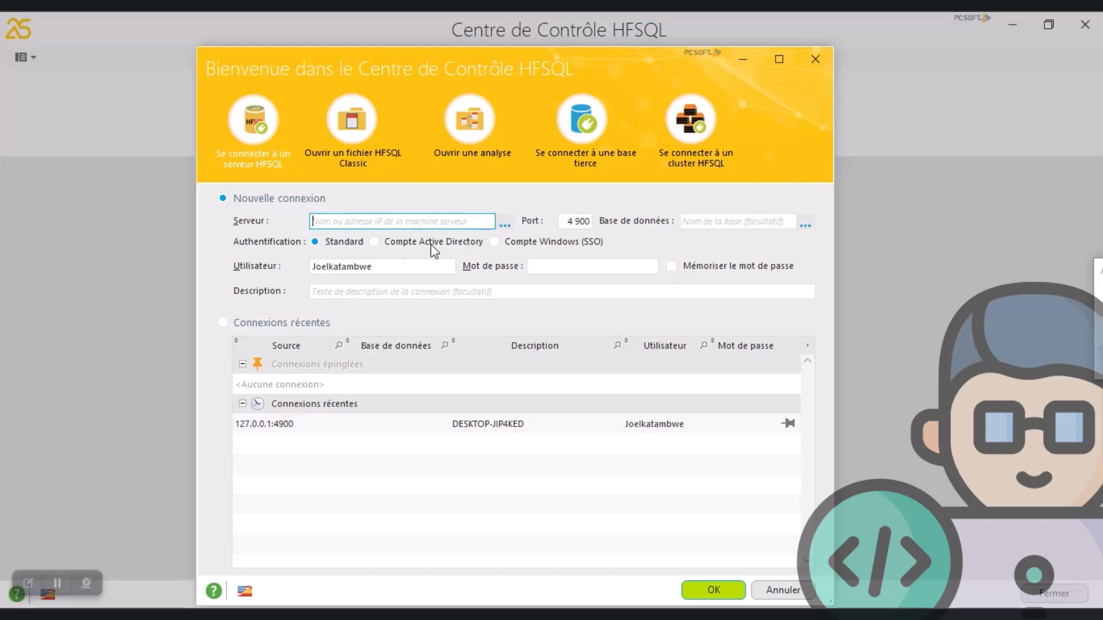
# Connect to the HFSQL server 127.0.0.1 on port 4900 with the administrator's username and password, memorizing the password
pyautogui.click(345, 224)
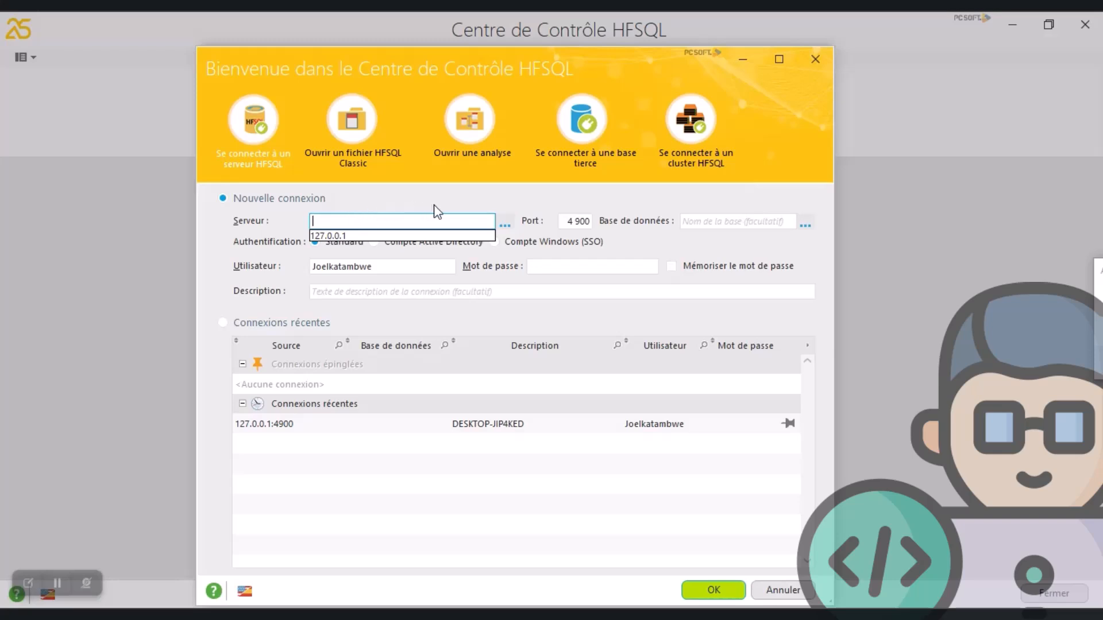
pyautogui.click(340, 237)
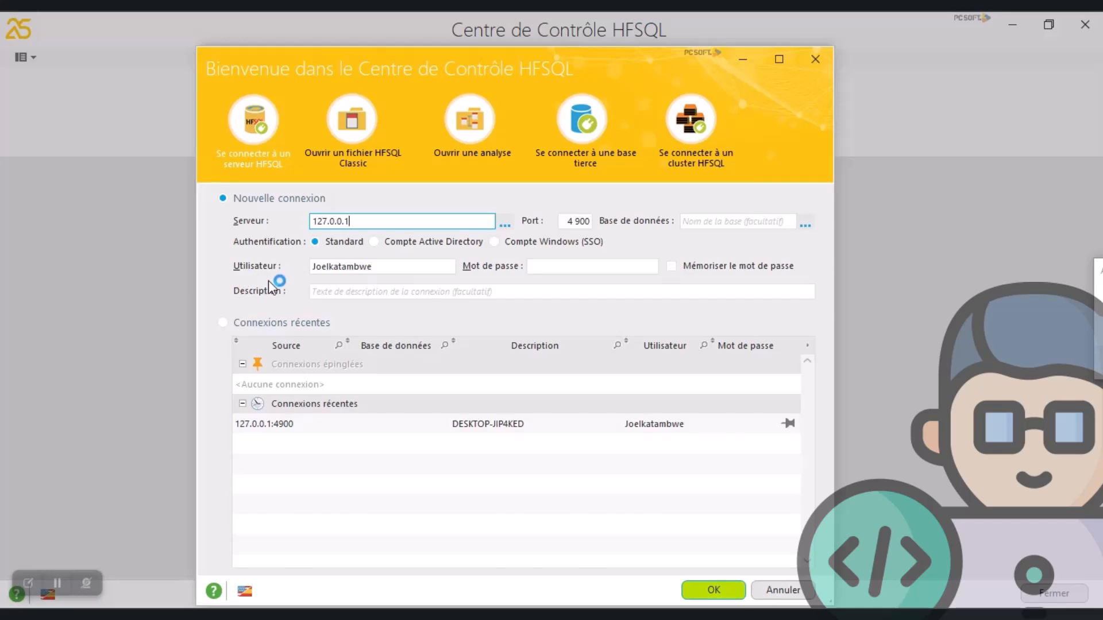
pyautogui.click(342, 268)
pyautogui.doubleClick(392, 268)
pyautogui.click(555, 268)
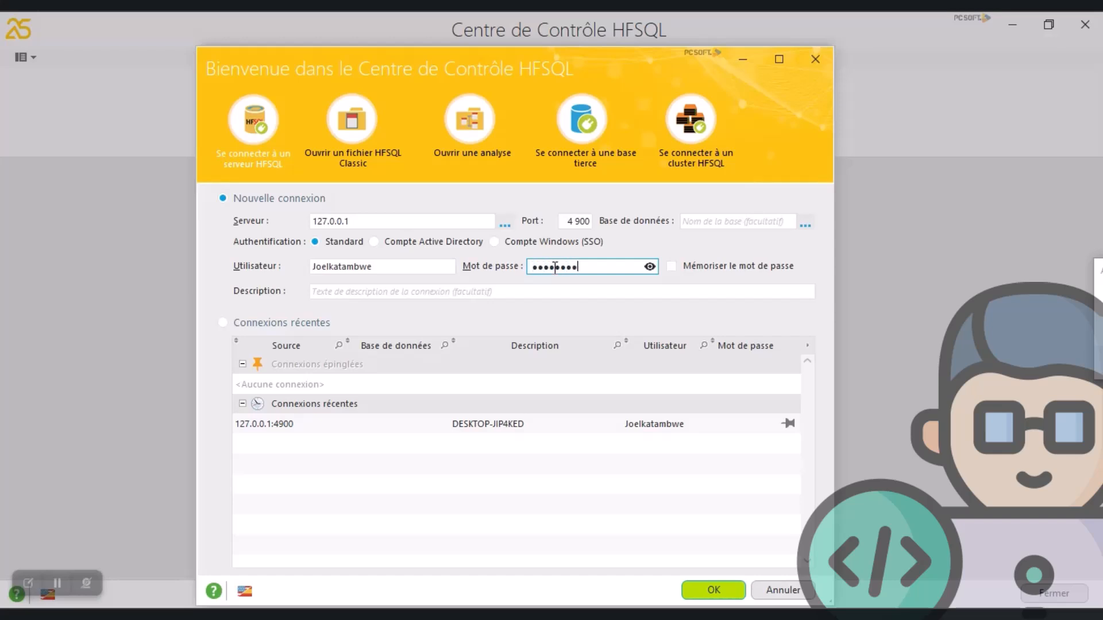
pyautogui.click(671, 291)
pyautogui.click(677, 266)
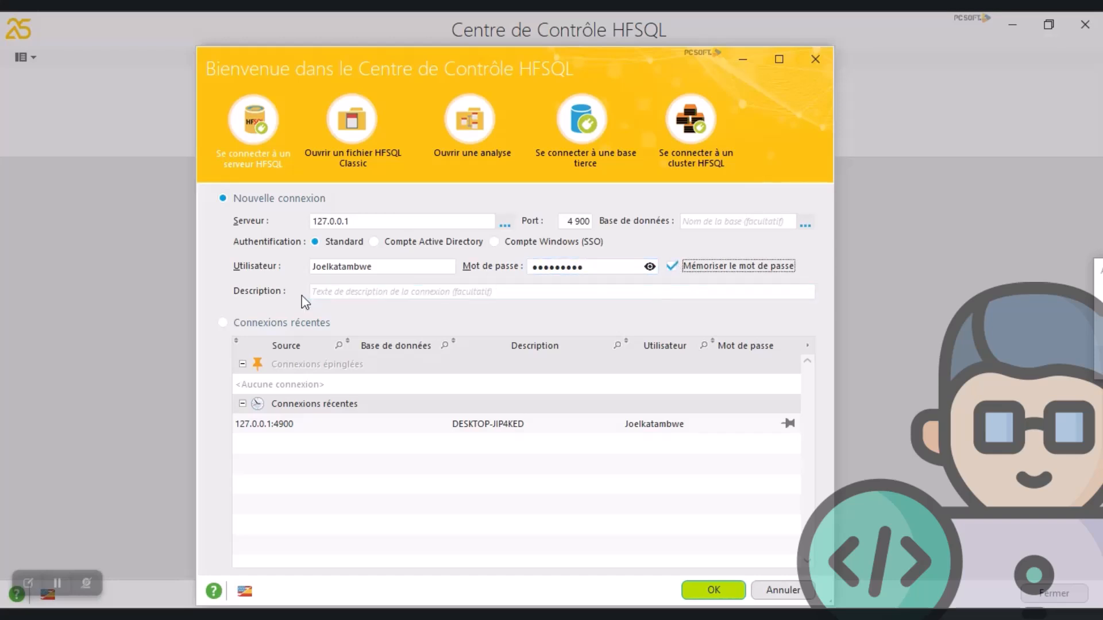
pyautogui.click(711, 590)
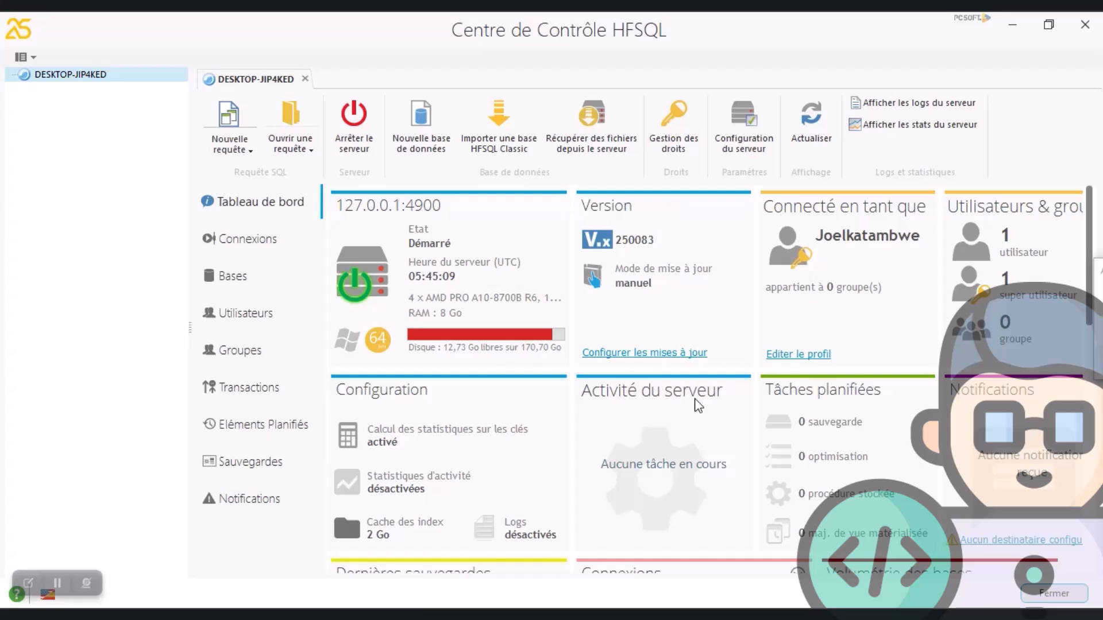
# Switch to WINDEV 25 and start a new project, discarding unsaved analysis changes and applying the project synchronisation
pyautogui.click(733, 613)
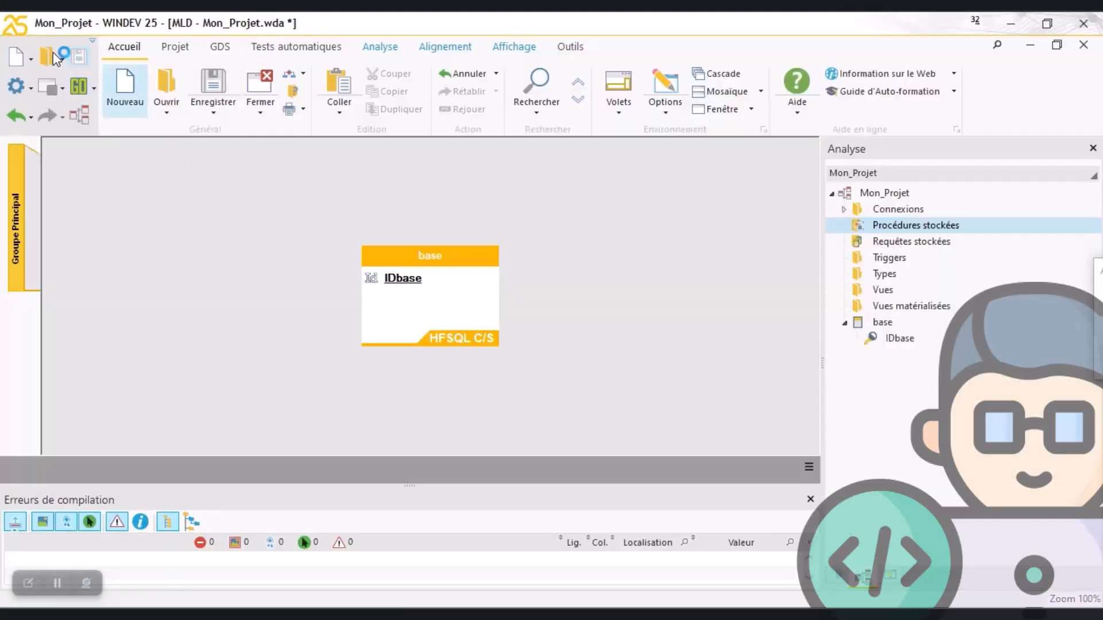
pyautogui.click(19, 58)
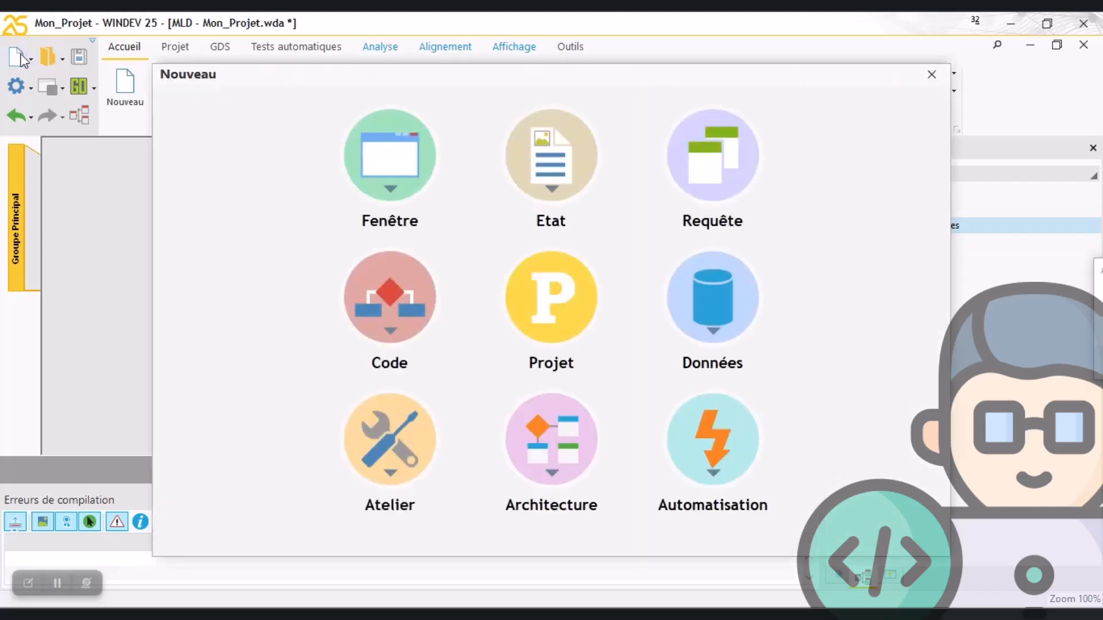
pyautogui.click(554, 312)
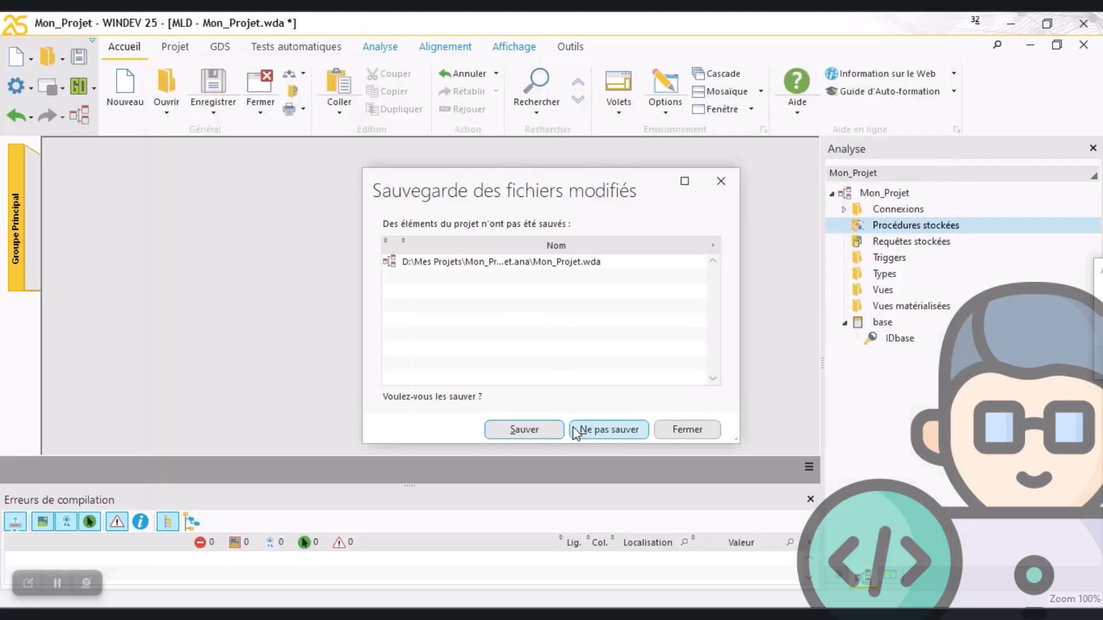
pyautogui.click(593, 430)
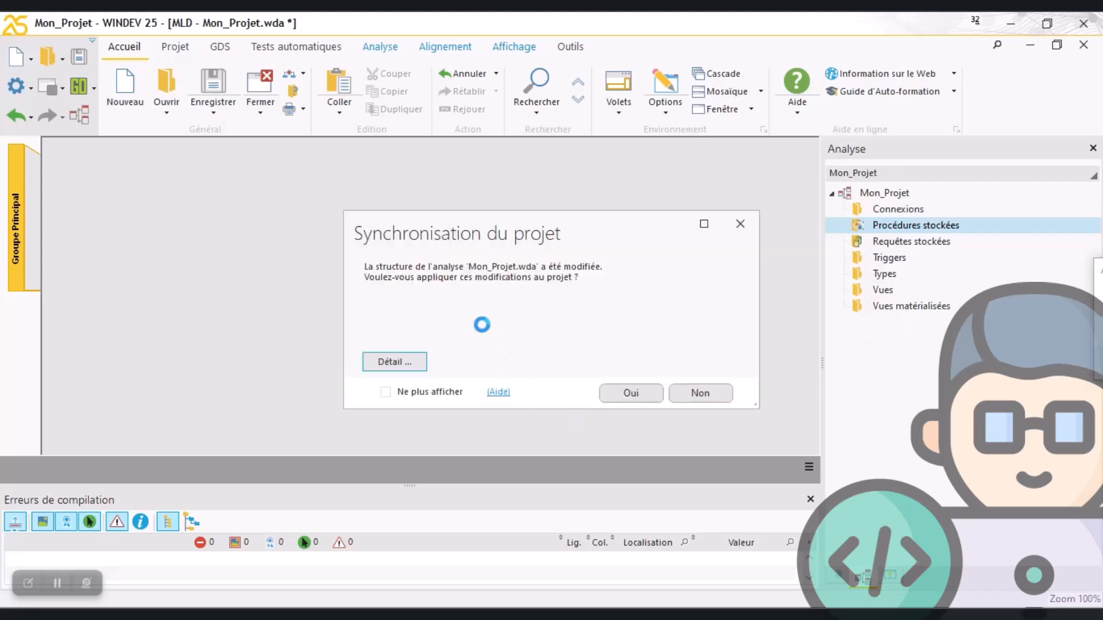
pyautogui.click(626, 393)
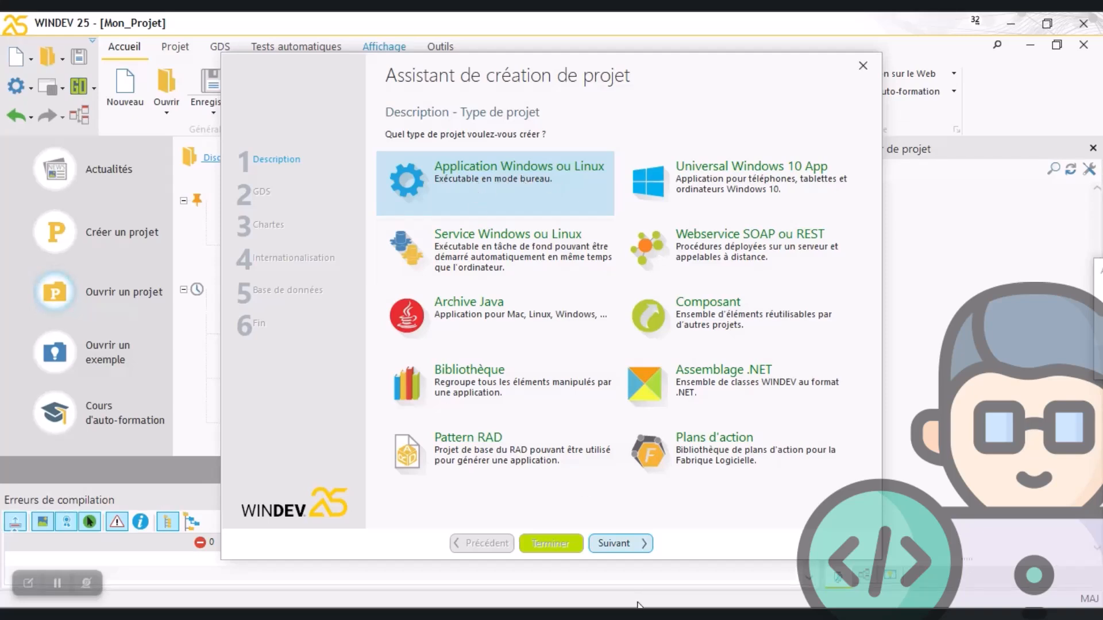
# Set up a Windows application as a 32-bit executable with windows, keeping the name Mon_Projet2 and an empty summary
pyautogui.click(627, 542)
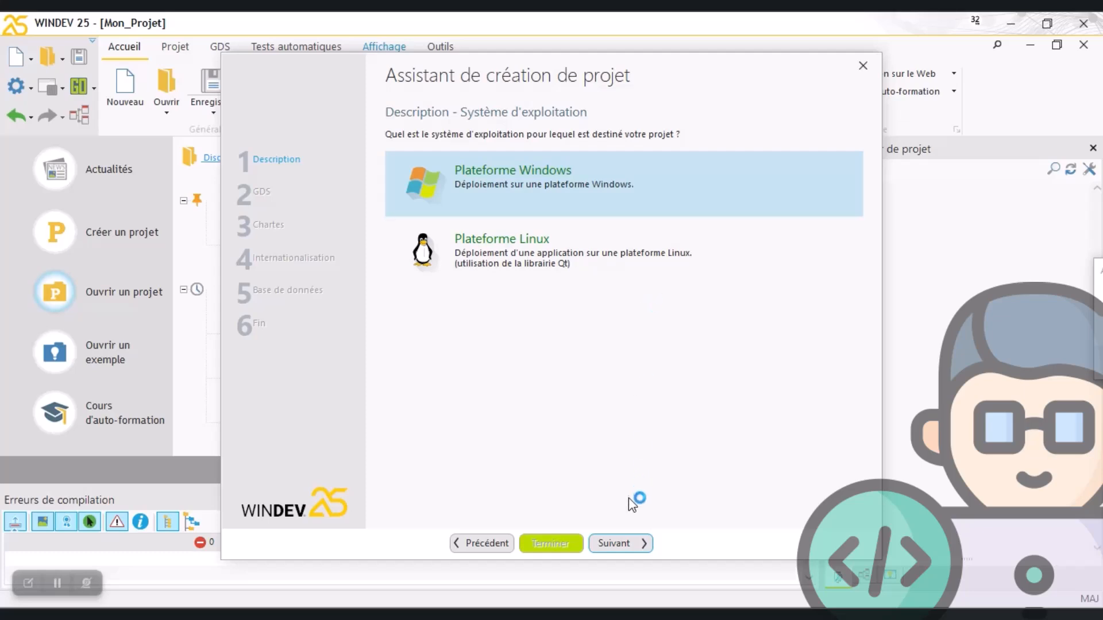
pyautogui.click(607, 541)
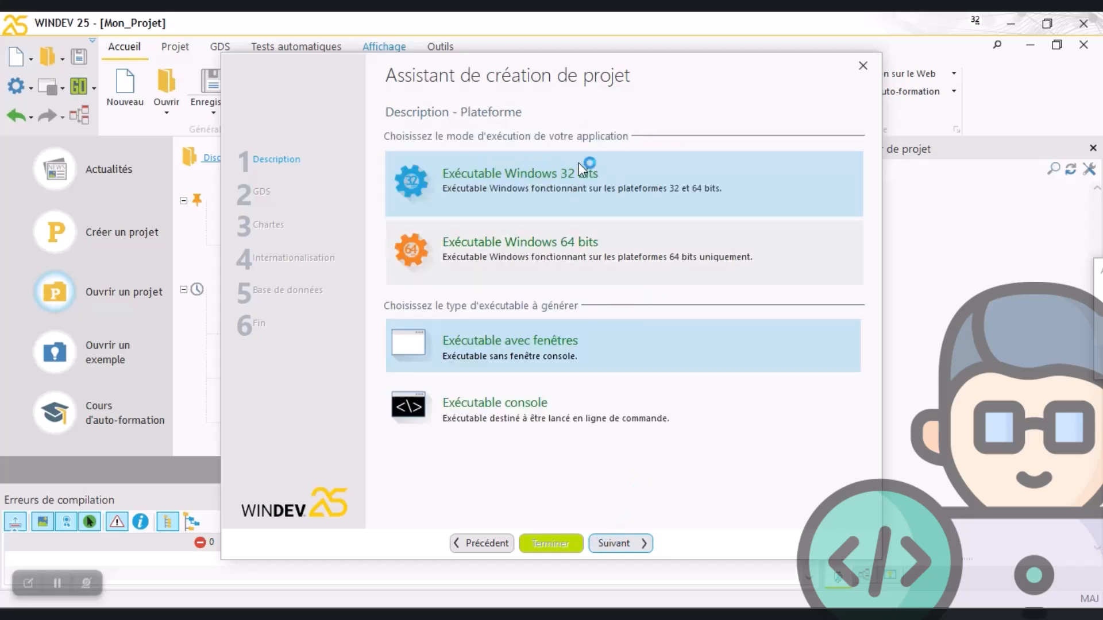
pyautogui.click(634, 549)
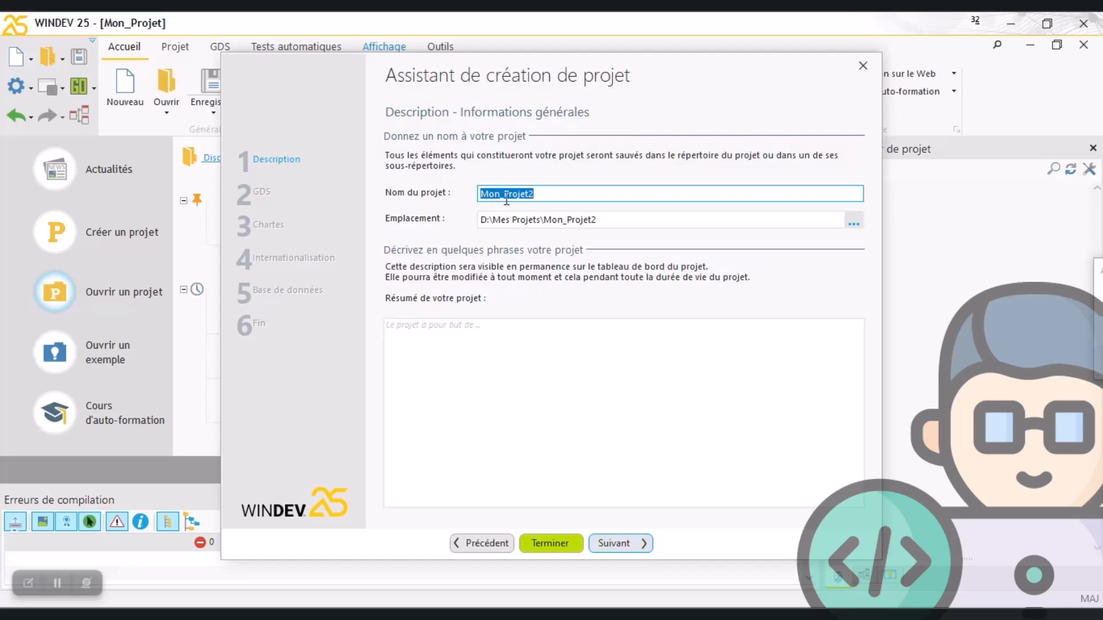
pyautogui.click(633, 541)
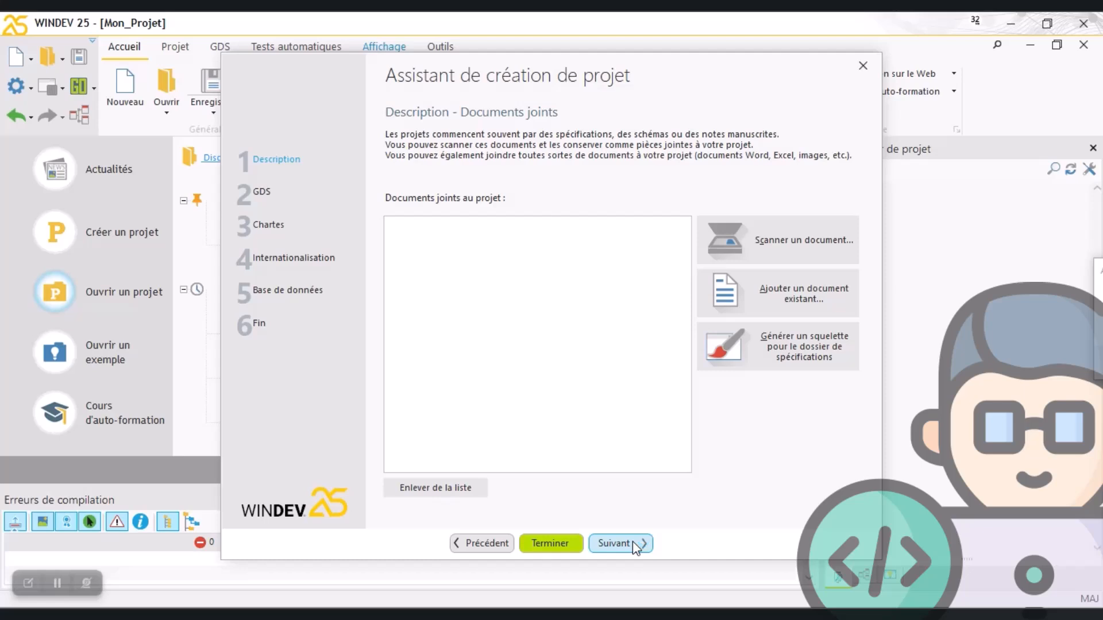
# Set up the project without GDS, with the <Standard> programming charter, Français as its language, and a new database
pyautogui.click(632, 542)
pyautogui.click(563, 350)
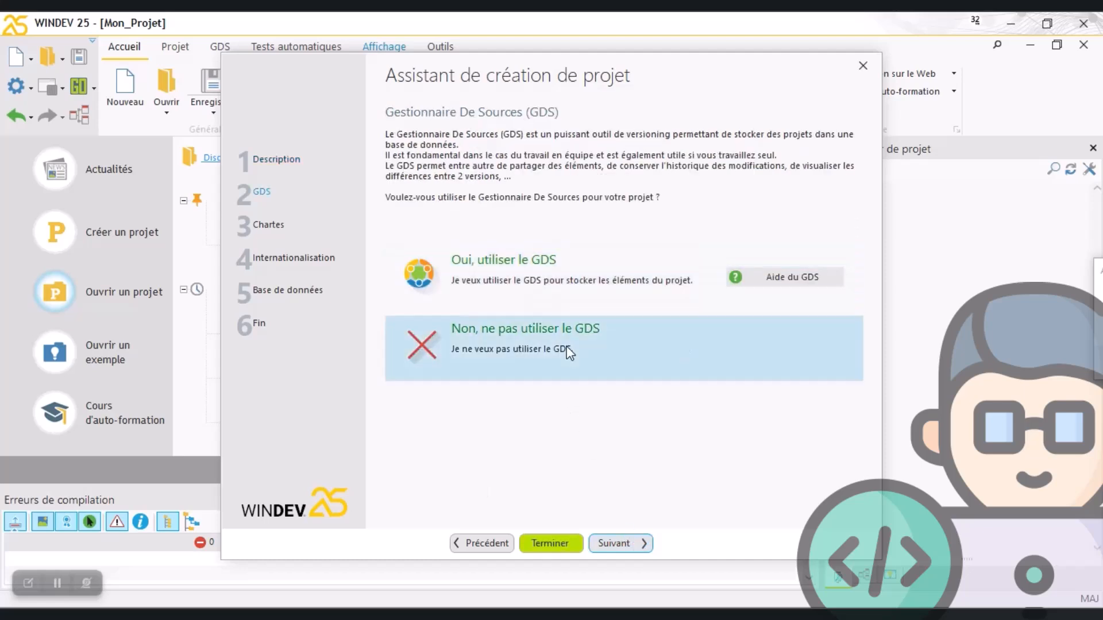
pyautogui.click(633, 541)
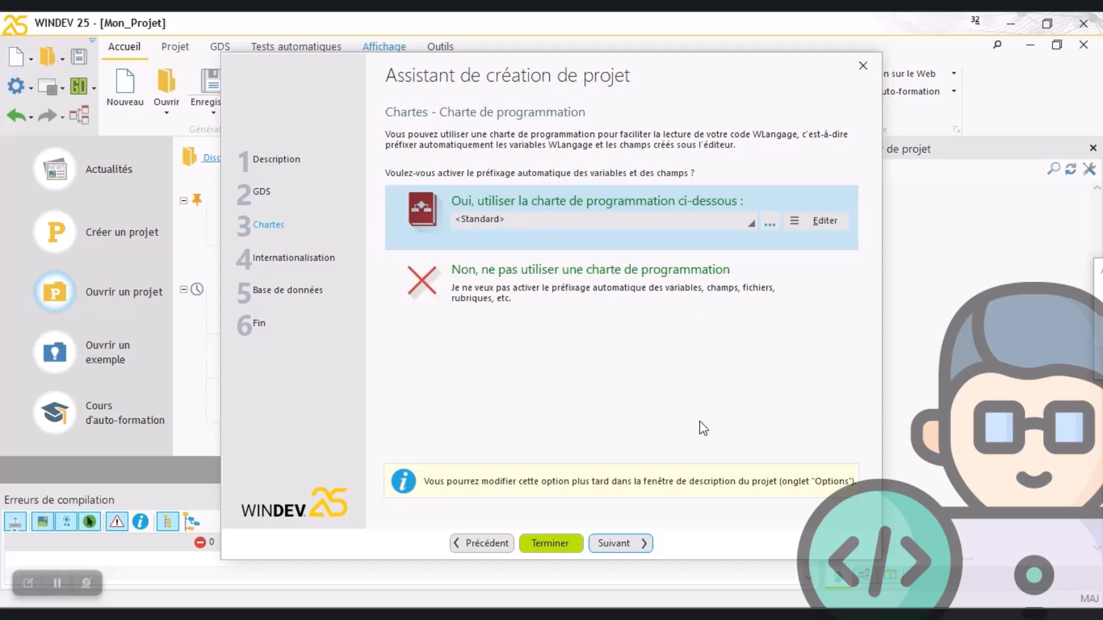
pyautogui.click(635, 543)
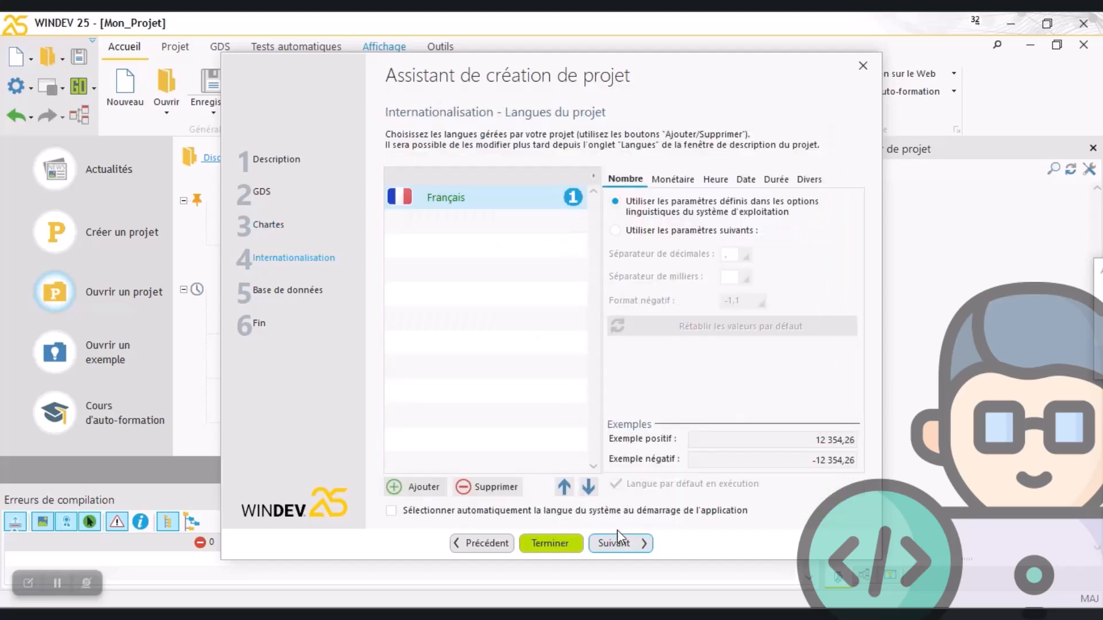
pyautogui.click(629, 541)
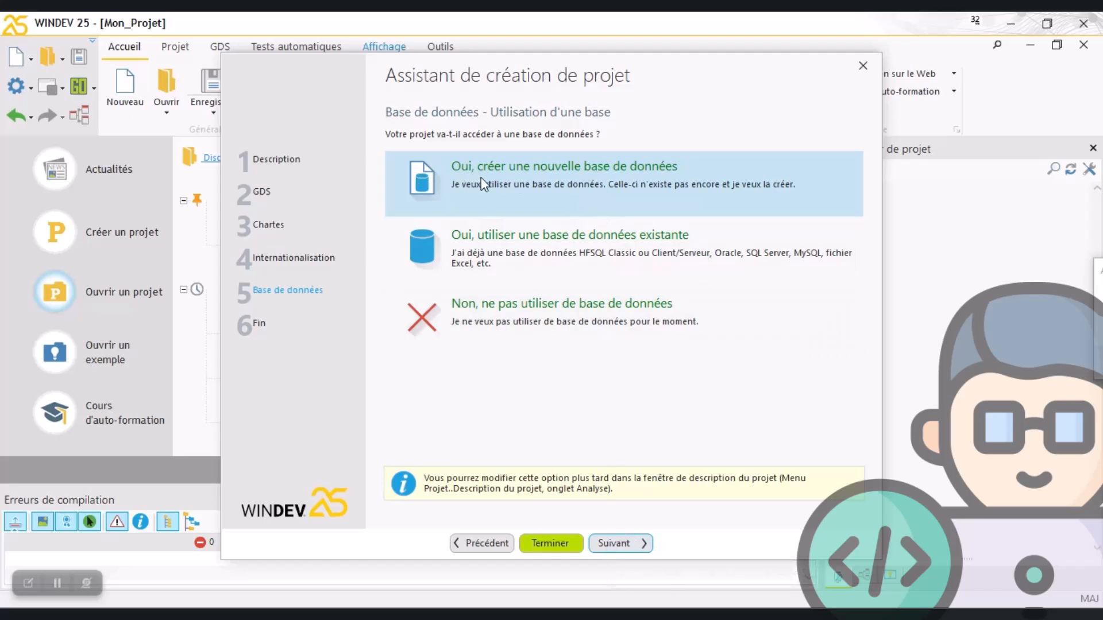
pyautogui.click(622, 547)
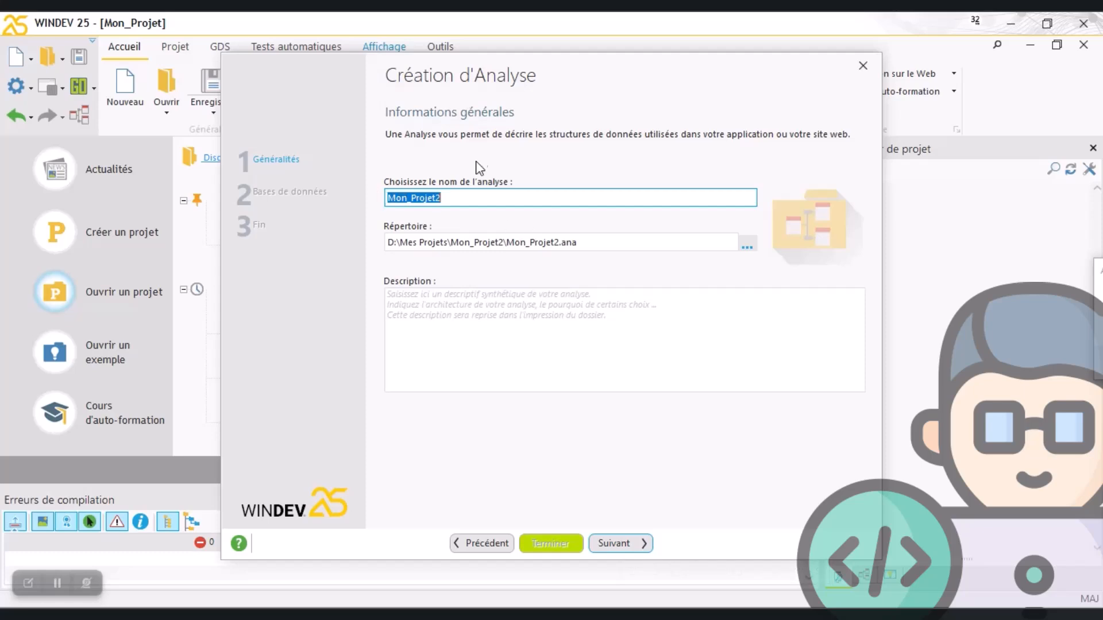
# Keep the analysis name Mon_Projet2, choose HFSQL Client/Serveur as its database type, and keep the connection name MaConnexion1
pyautogui.click(615, 543)
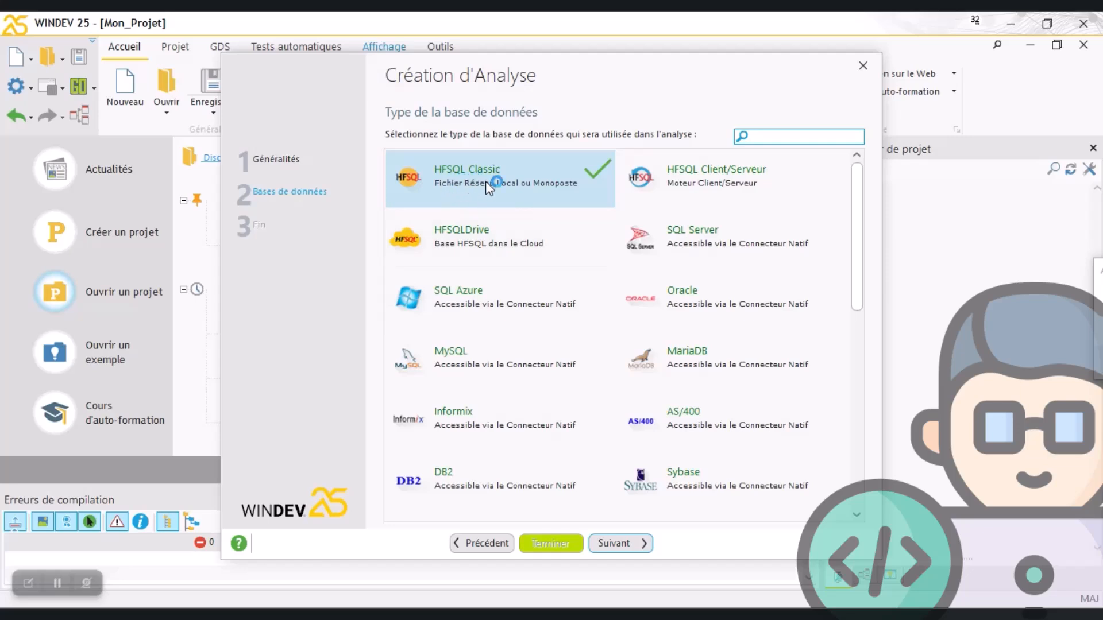
pyautogui.click(706, 177)
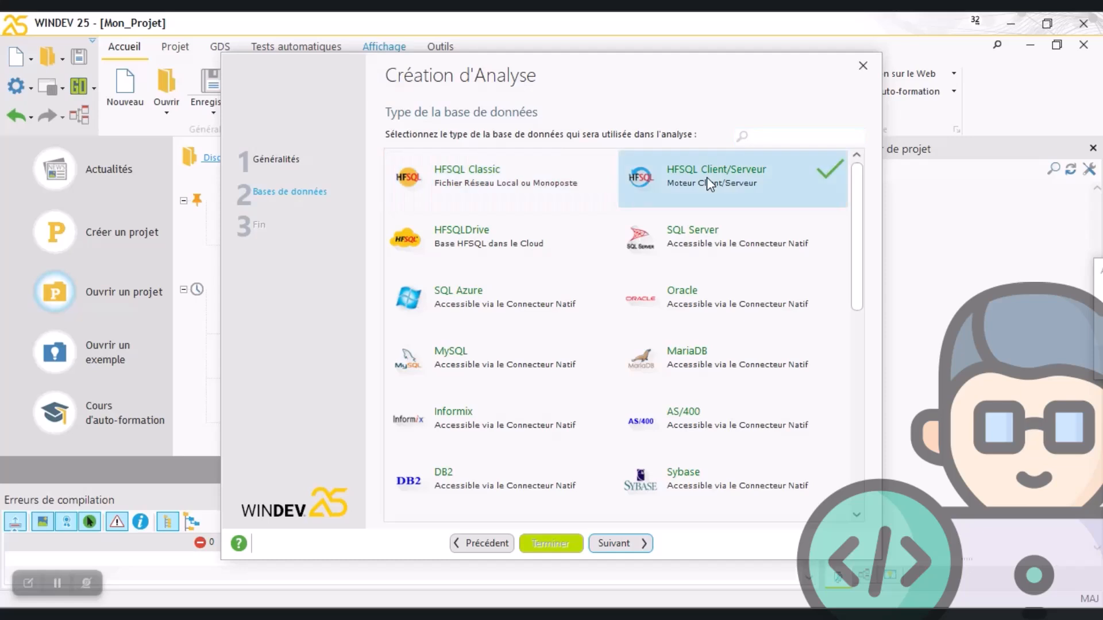
pyautogui.click(616, 543)
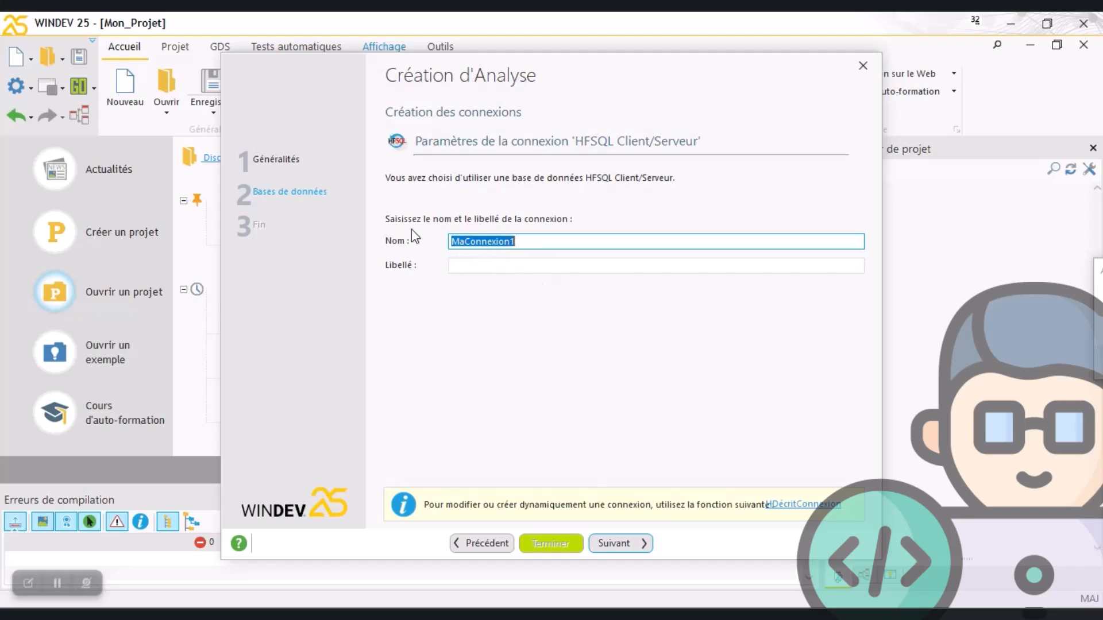
pyautogui.click(630, 546)
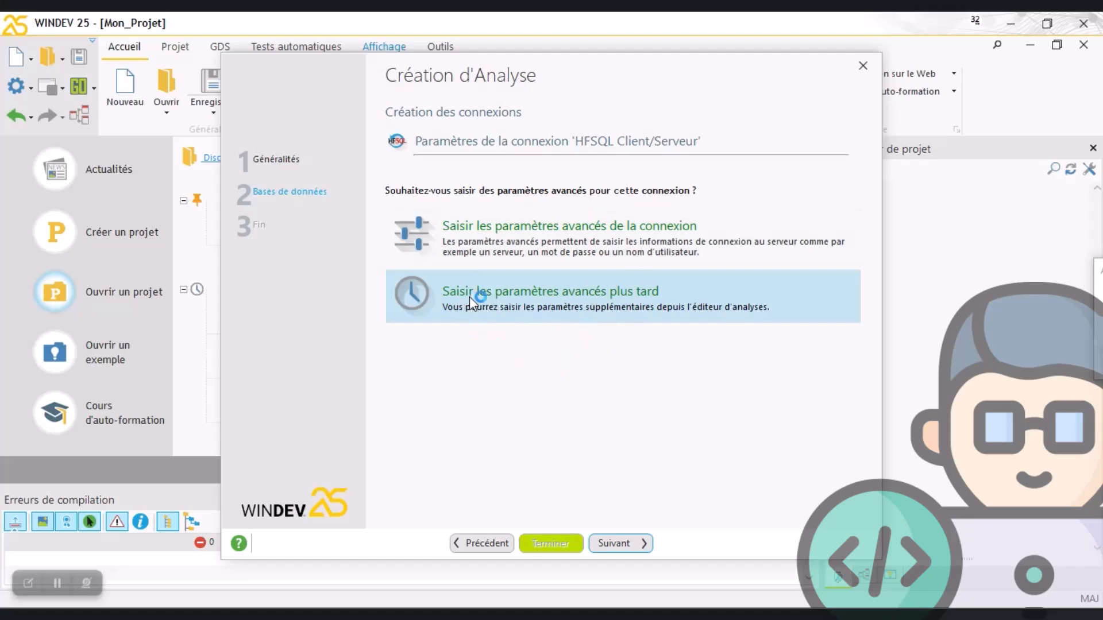
# Choose to enter the connection's advanced parameters and specify the local HFSQL server's address with port 4900
pyautogui.click(526, 239)
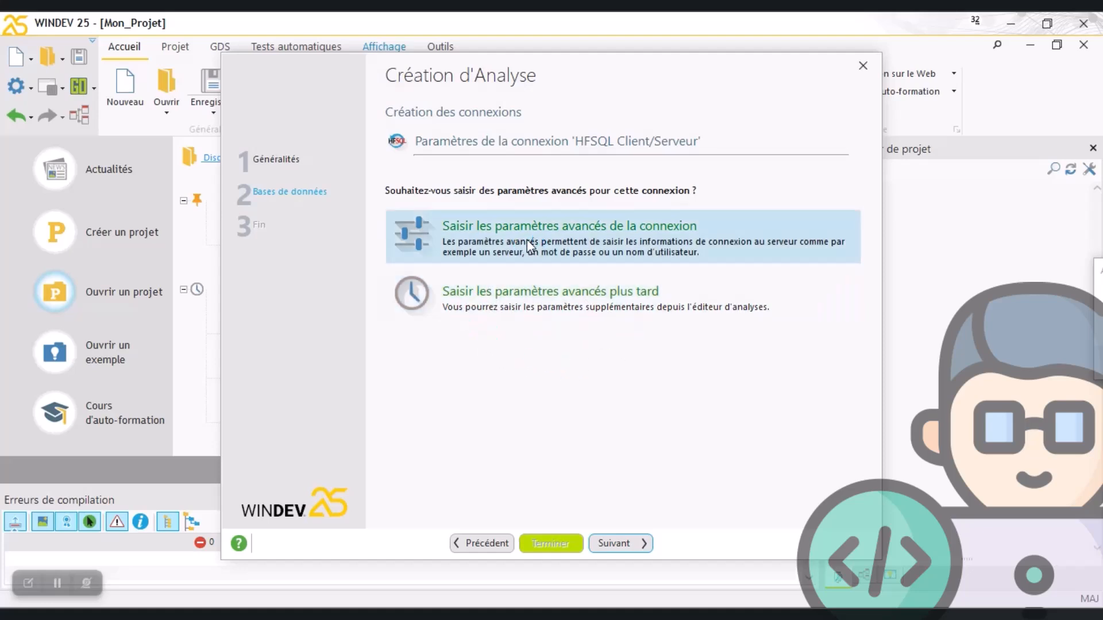
pyautogui.click(614, 544)
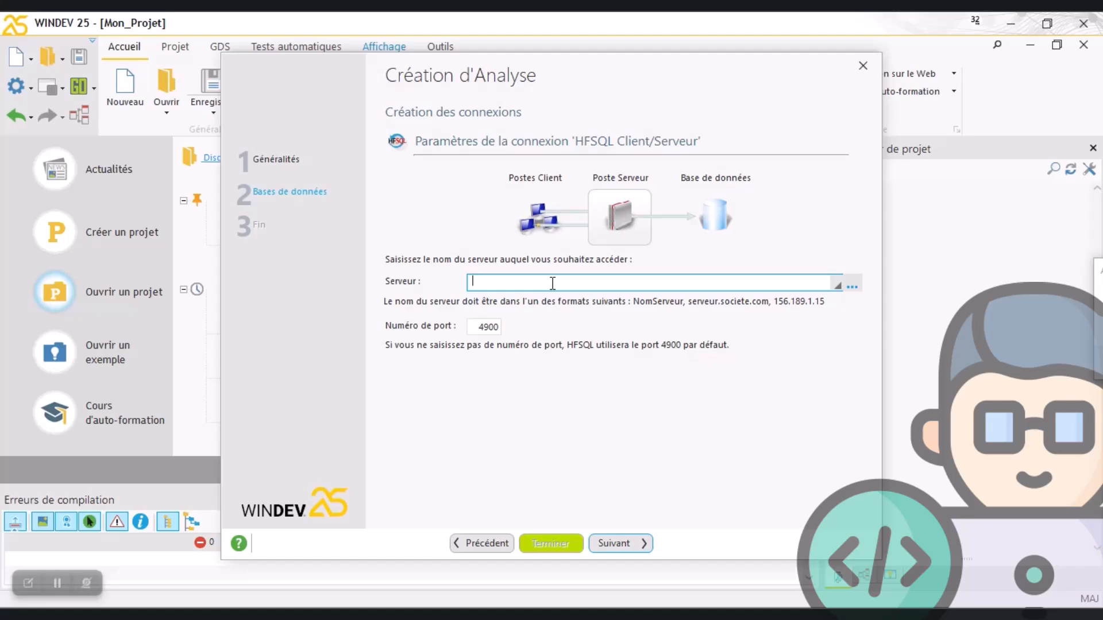
pyautogui.write('127.0.0.1')
pyautogui.click(553, 284)
pyautogui.click(611, 545)
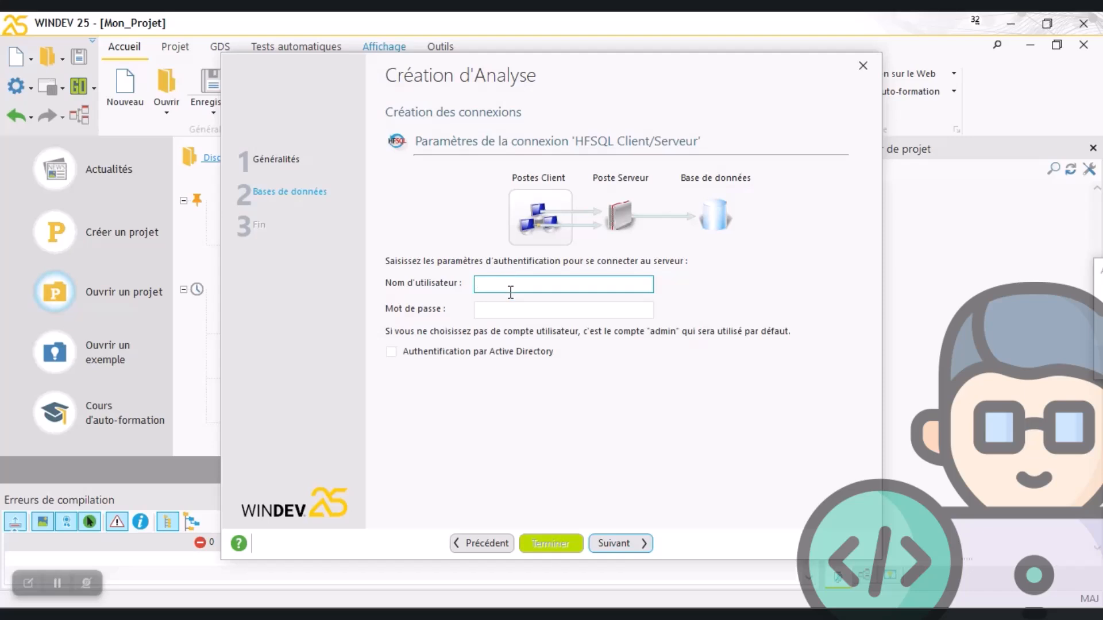
# Enter the HFSQL account's username and password as the server connection's authentication, without Active Directory
pyautogui.write('Jo')
pyautogui.press('Escape')
pyautogui.write('e')
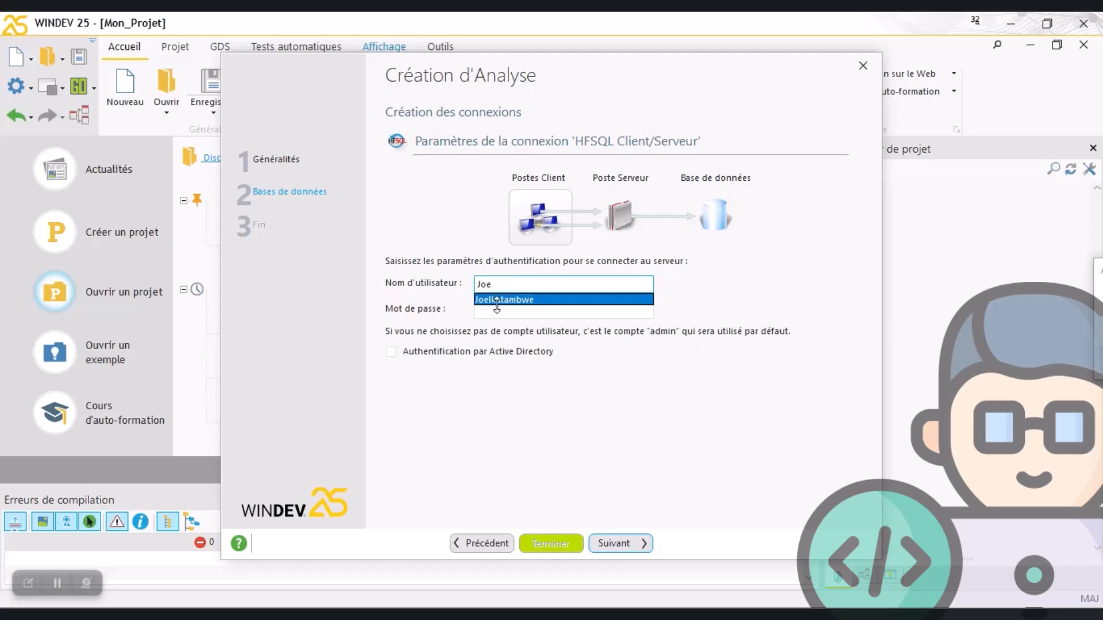
pyautogui.click(506, 300)
pyautogui.click(508, 311)
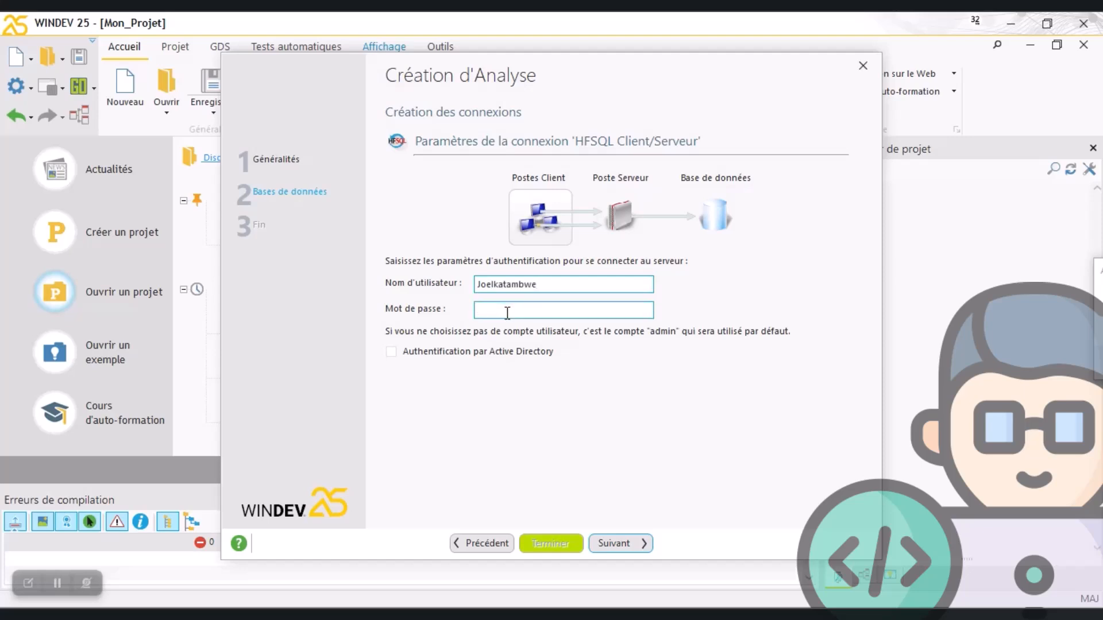
pyautogui.write('****')
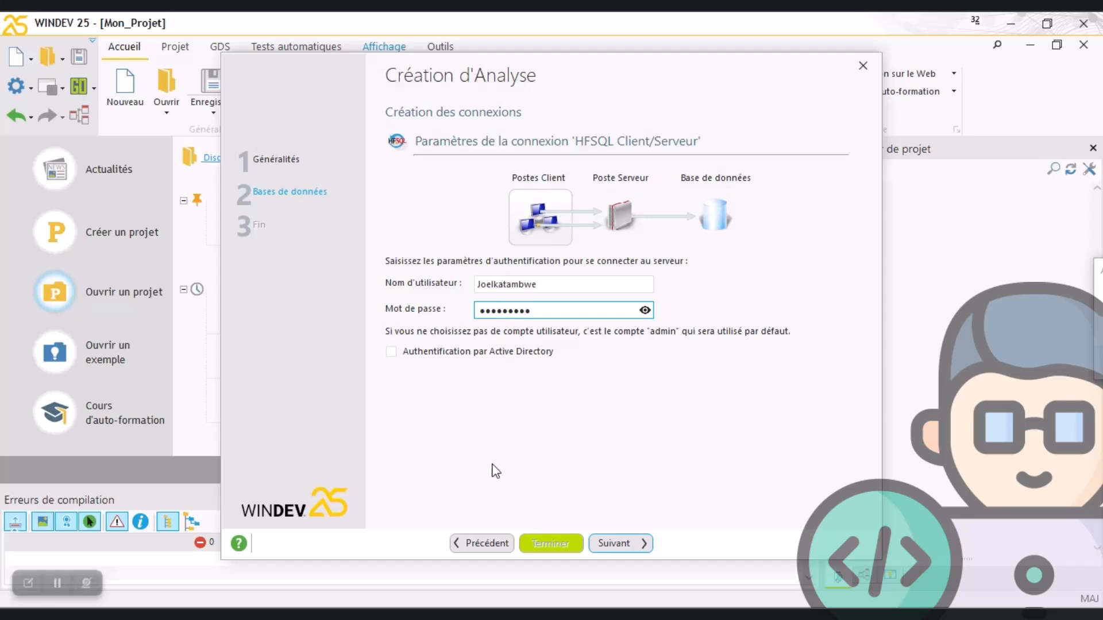
pyautogui.click(609, 542)
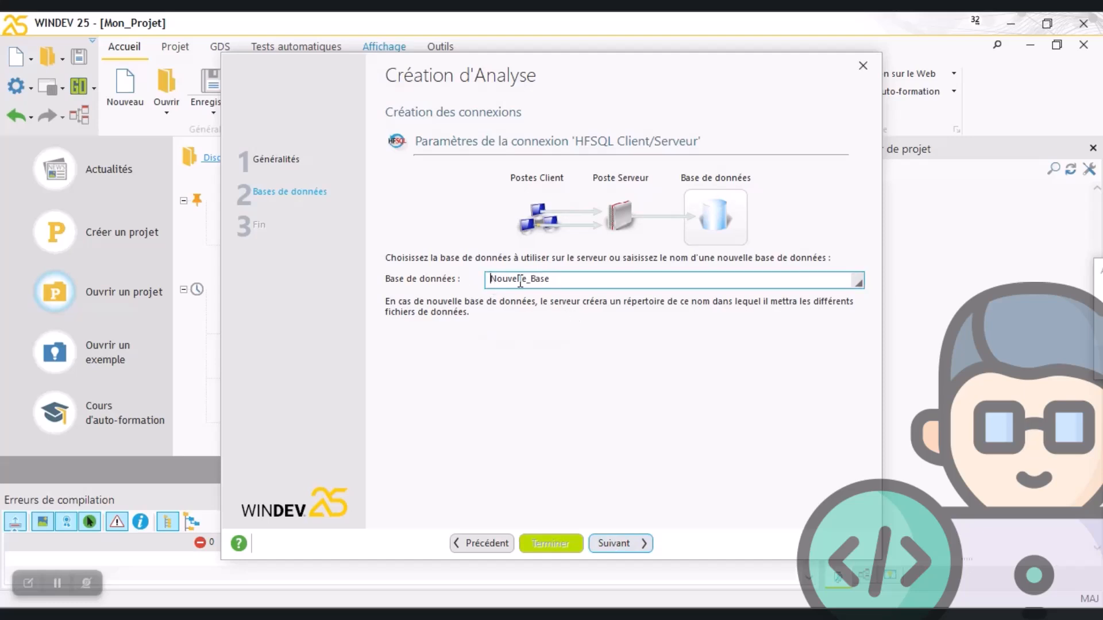
# Name the new database on the HFSQL server and finish creating the analysis
pyautogui.write('M')
pyautogui.click(501, 280)
pyautogui.write('a')
pyautogui.press('End')
pyautogui.click(636, 543)
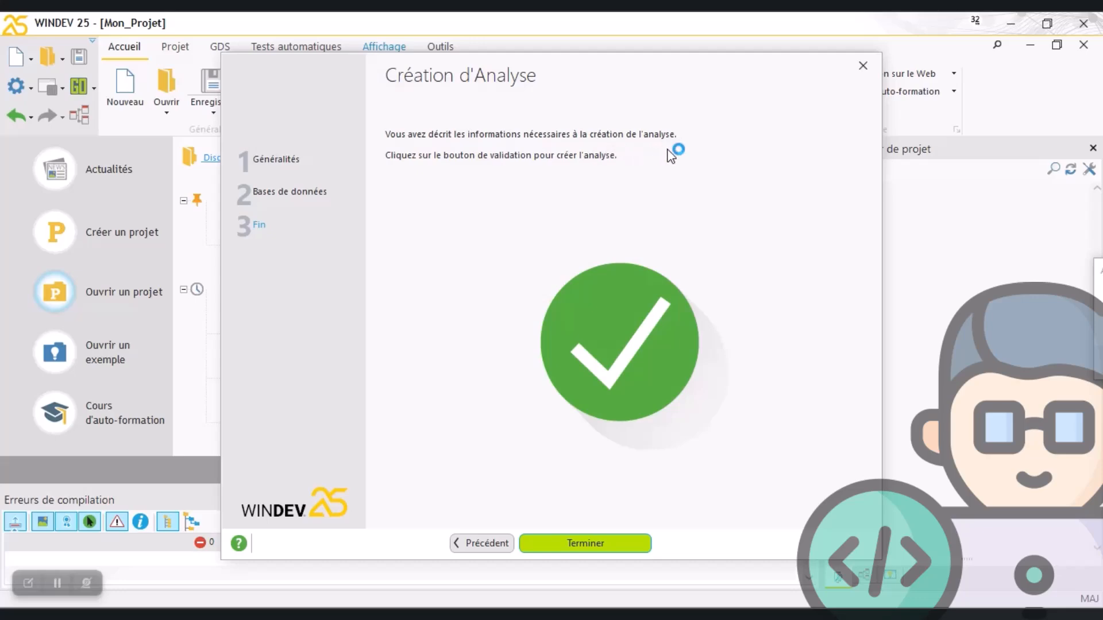
pyautogui.click(598, 544)
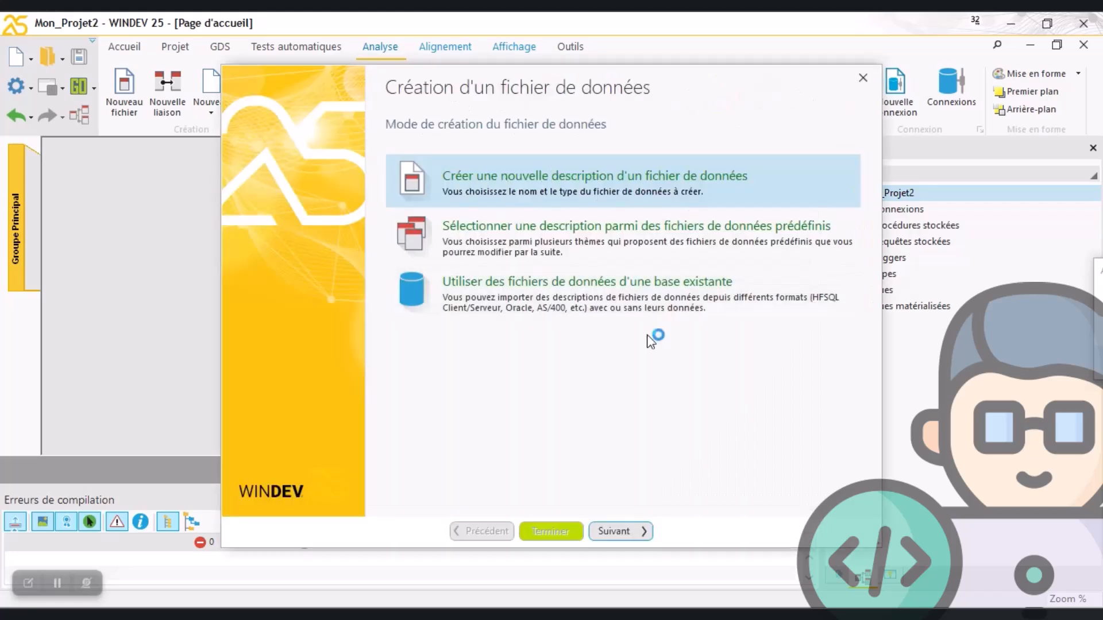
# Create a new data file description named Tuto1 with an 8-byte automatic identifier
pyautogui.click(616, 531)
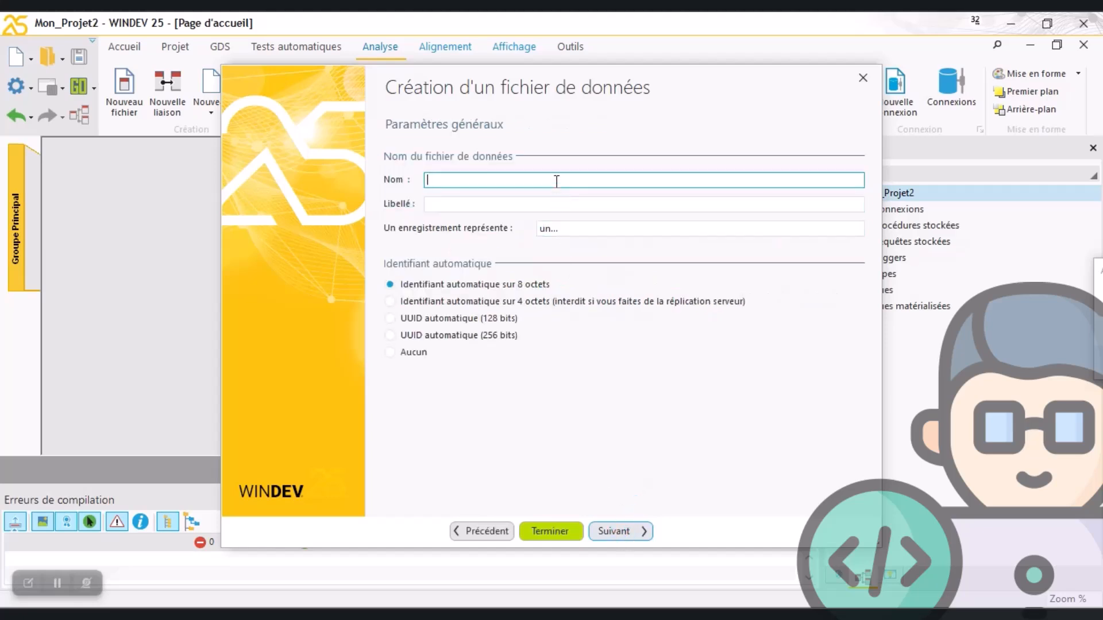
pyautogui.write('Tuto1')
pyautogui.click(619, 526)
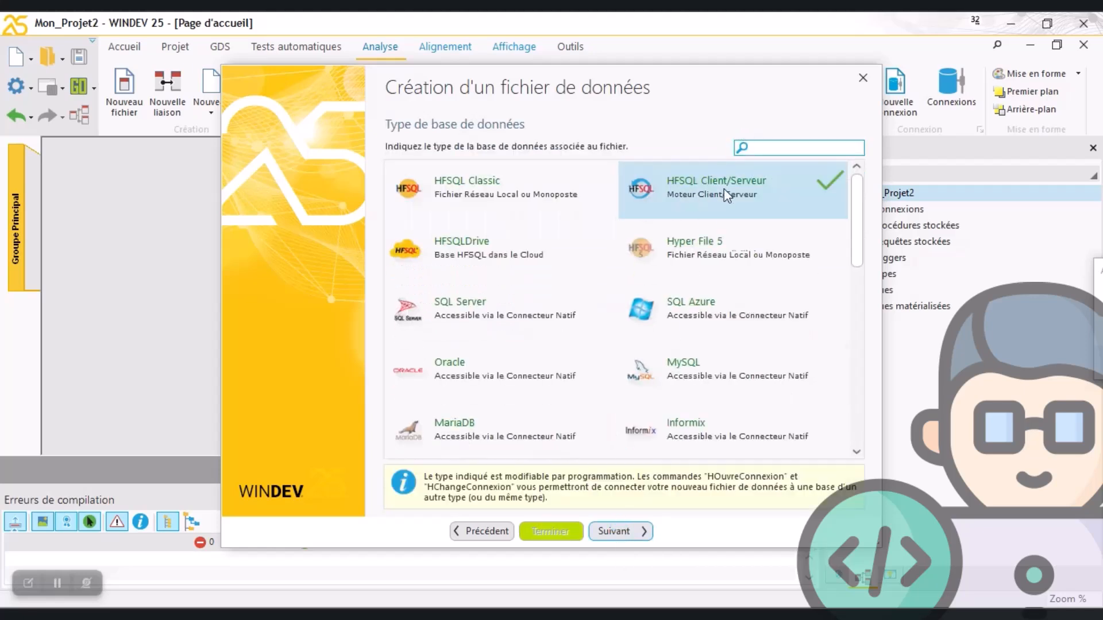
# Finish Tuto1 as an HFSQL Client/Serveur file using the existing connection MaConnexion1, accepting its automatic identifier as the only item
pyautogui.click(623, 536)
pyautogui.click(624, 535)
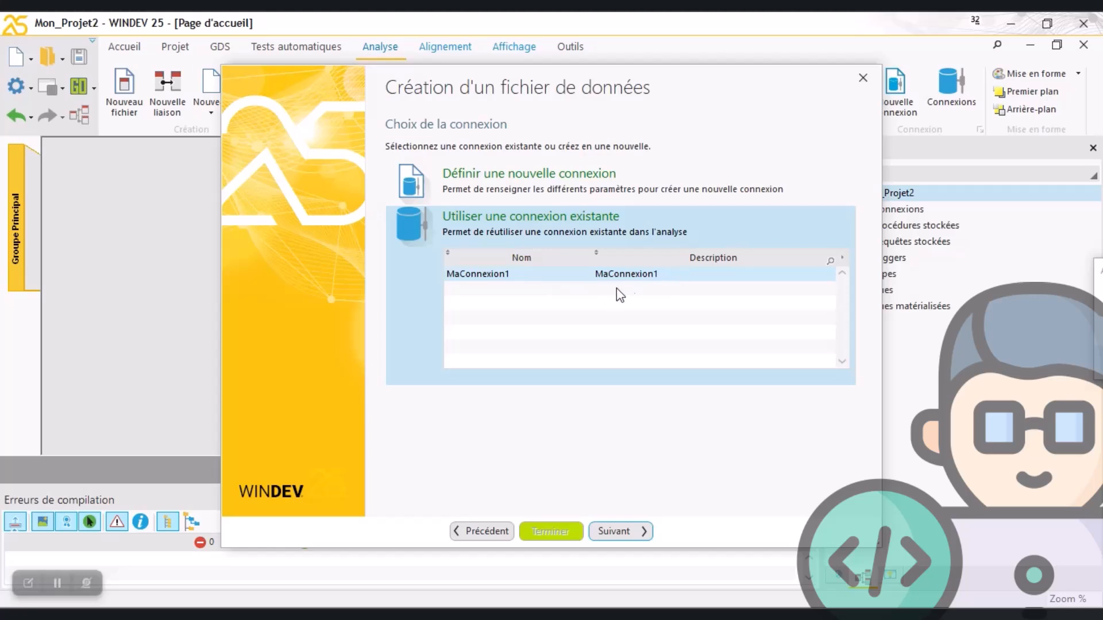
pyautogui.click(615, 531)
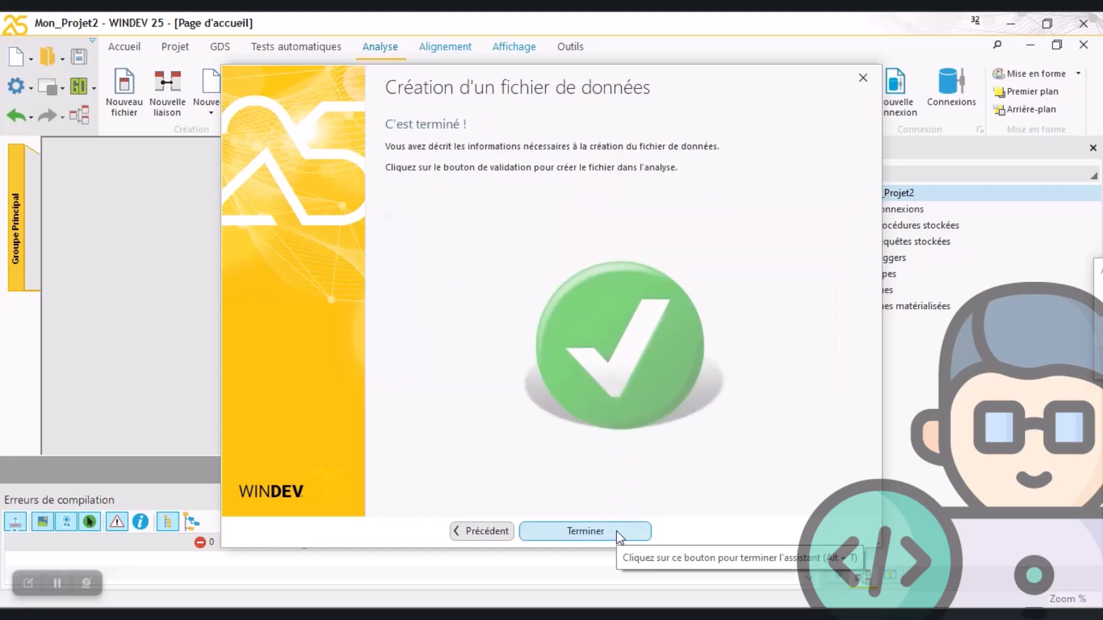
pyautogui.click(616, 531)
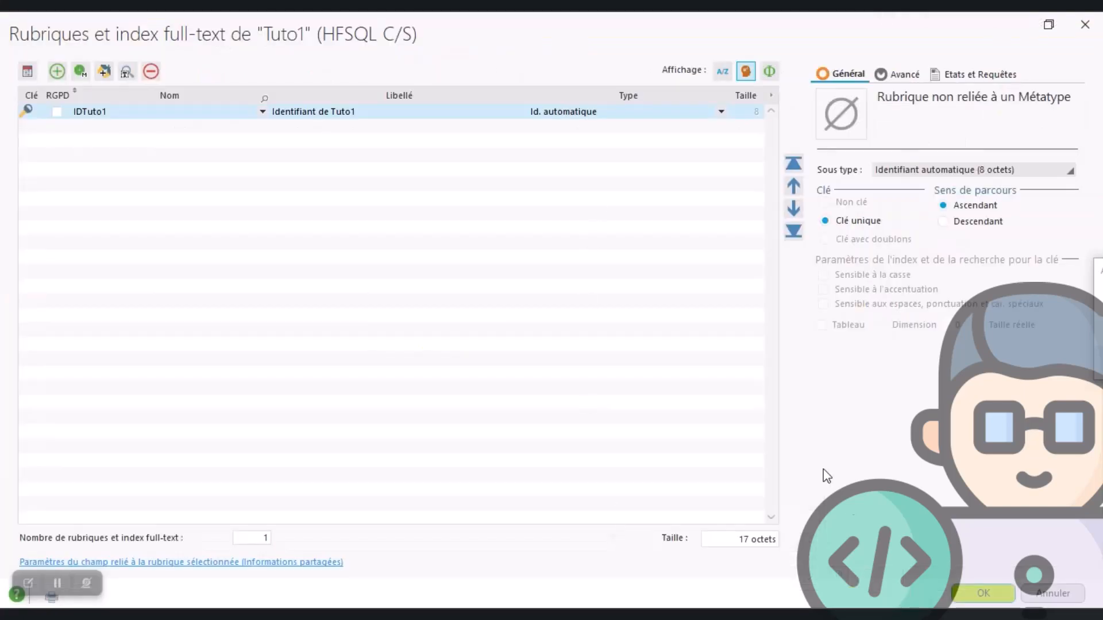
pyautogui.click(980, 597)
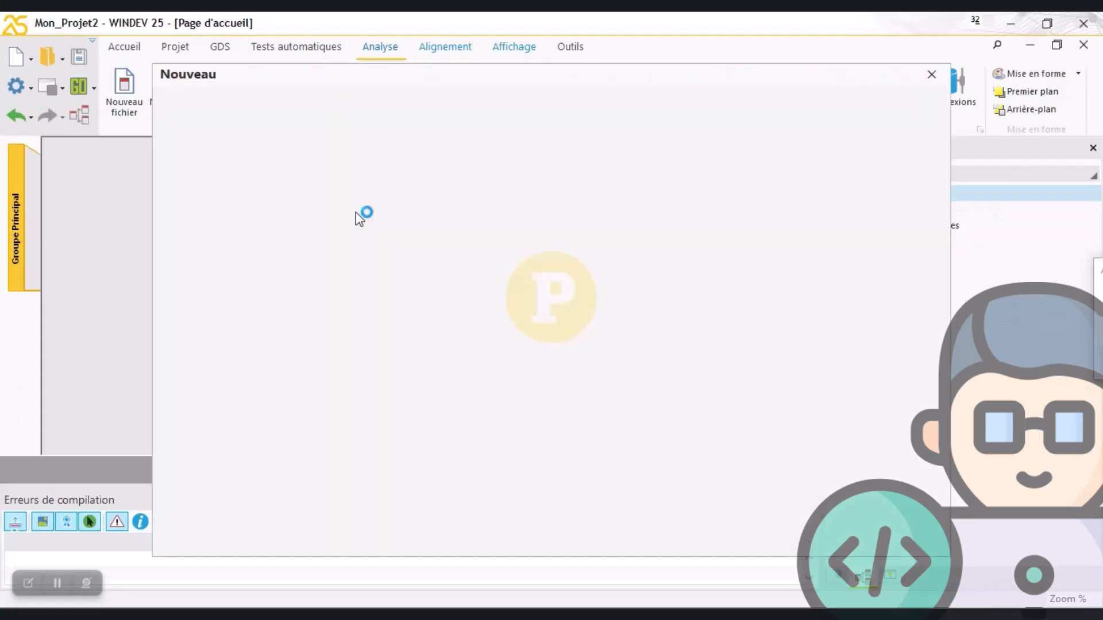
pyautogui.click(930, 74)
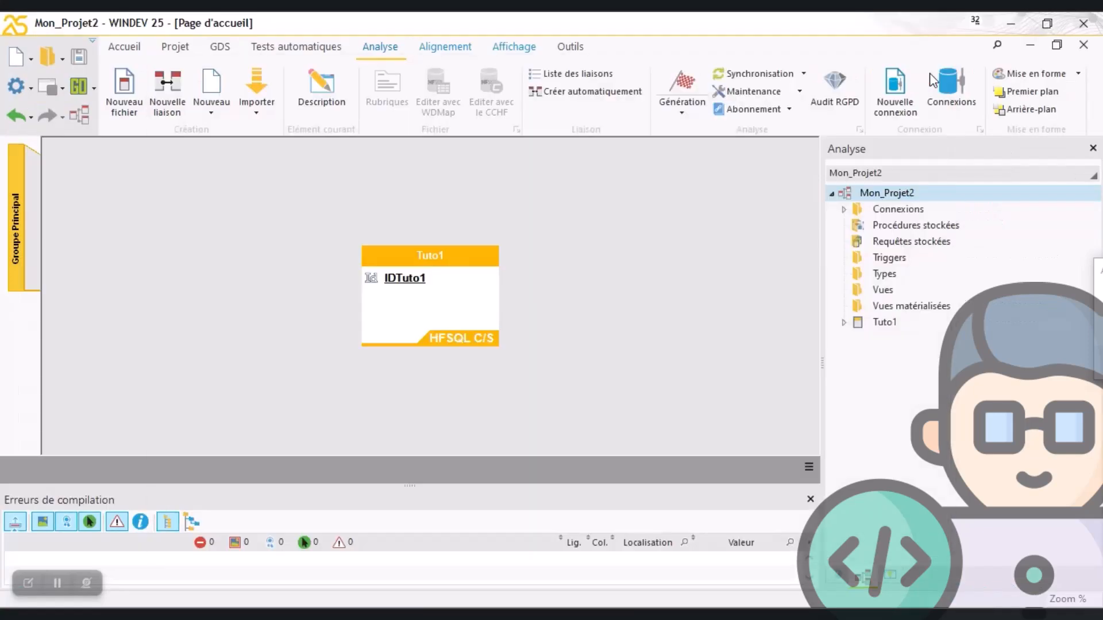
pyautogui.moveTo(340, 228); pyautogui.dragTo(546, 377)
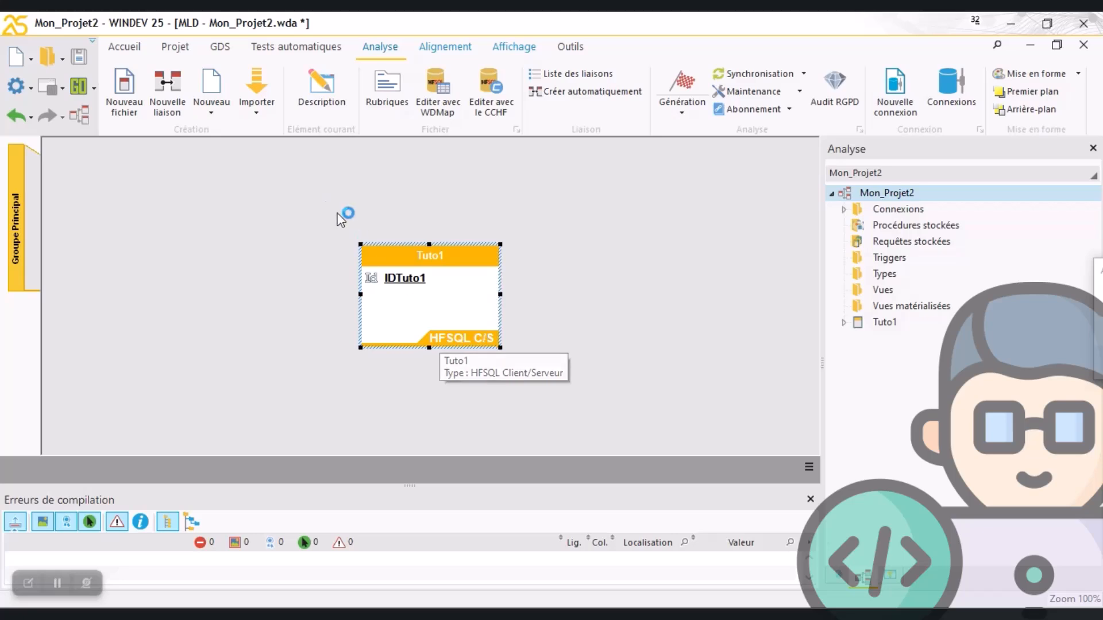
pyautogui.click(301, 191)
pyautogui.click(429, 326)
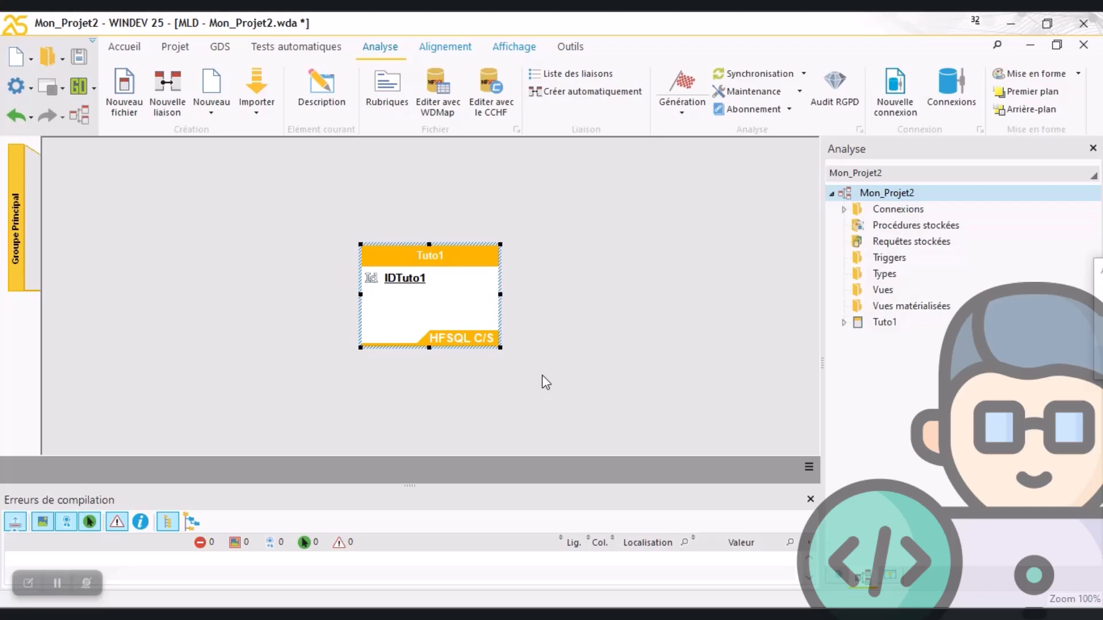
pyautogui.moveTo(270, 175); pyautogui.dragTo(587, 415)
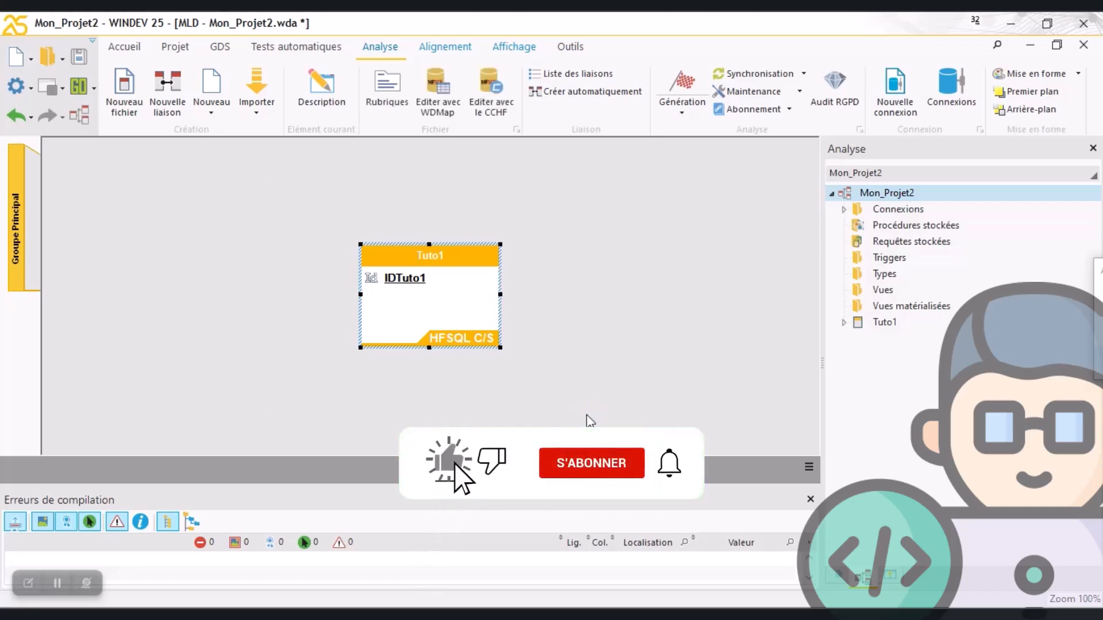
pyautogui.moveTo(311, 220); pyautogui.dragTo(545, 384)
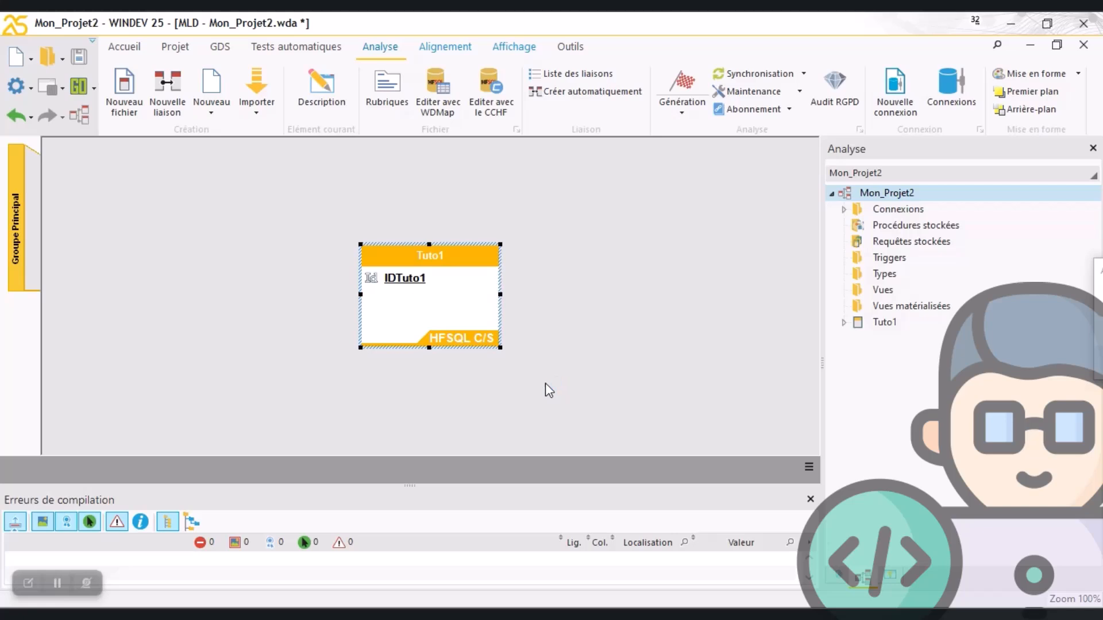
pyautogui.moveTo(309, 197); pyautogui.dragTo(551, 394)
pyautogui.click(324, 201)
pyautogui.moveTo(318, 197); pyautogui.dragTo(547, 389)
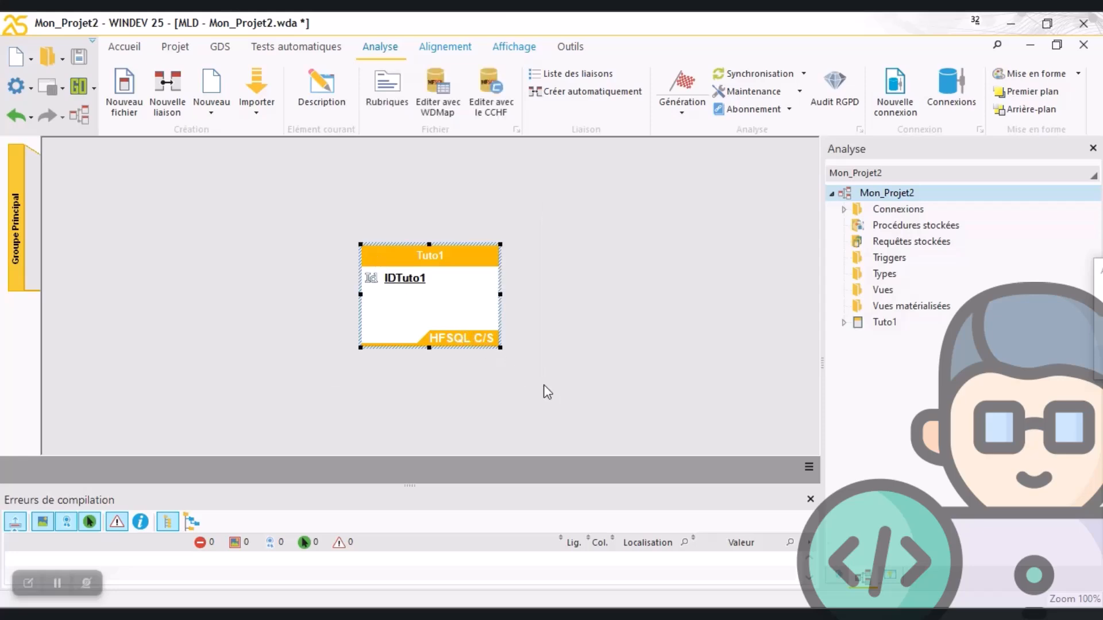